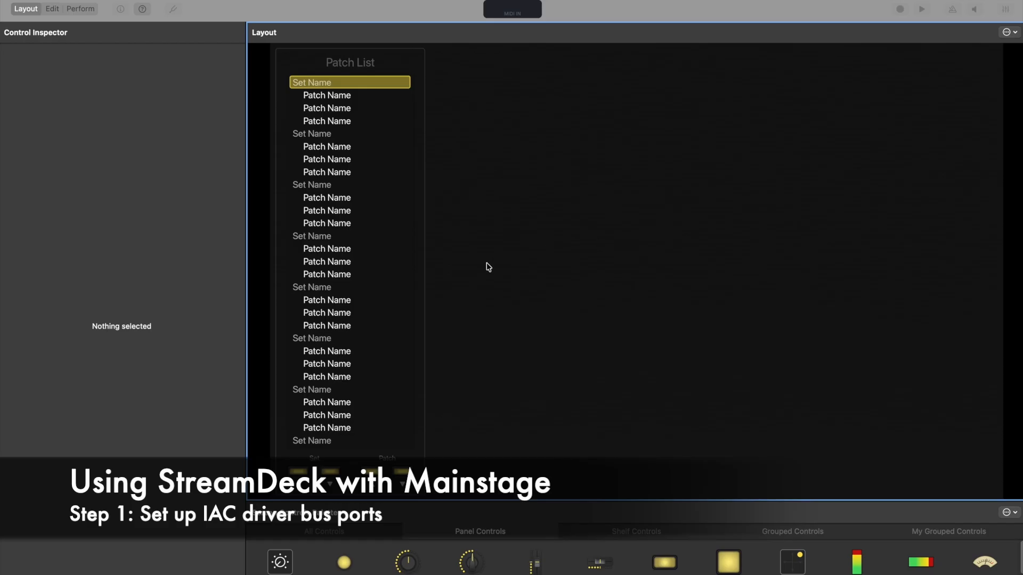
# Step: Switch to Audio MIDI Setup and open the properties of the IAC Driver in MIDI Studio
pyautogui.press('super+Tab')
pyautogui.press('super+Tab')
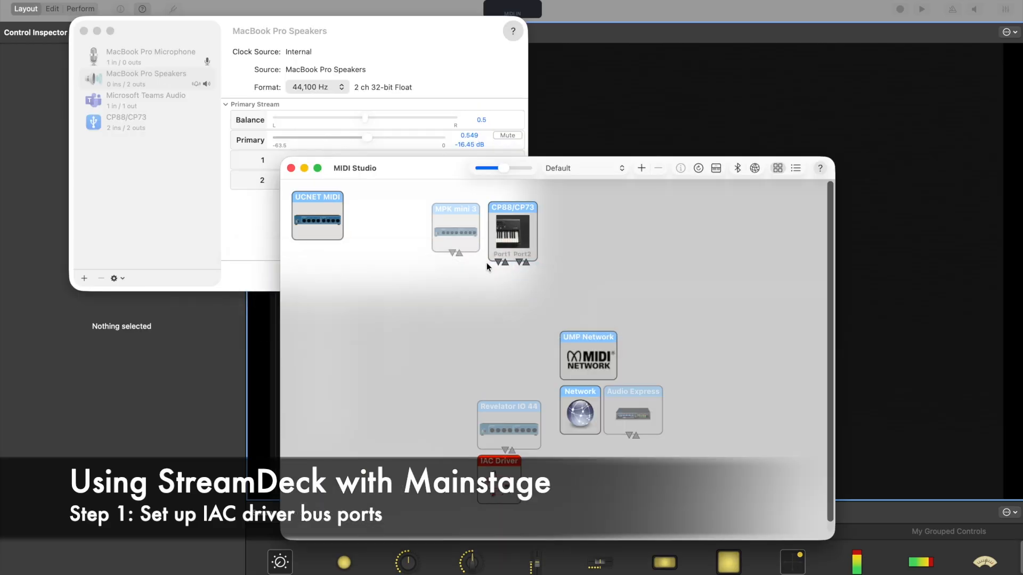
pyautogui.moveTo(408, 175); pyautogui.dragTo(449, 131)
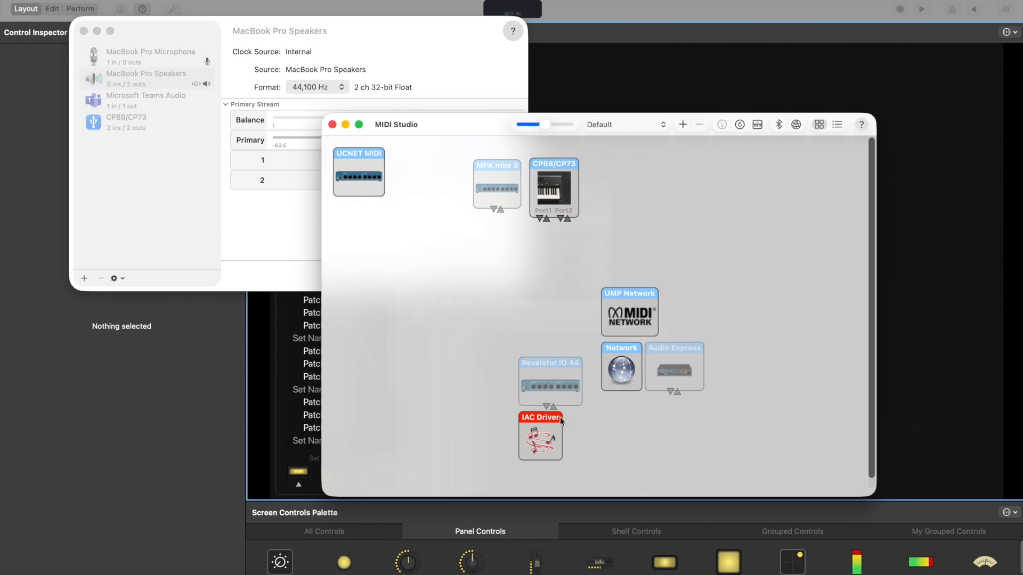
pyautogui.doubleClick(541, 438)
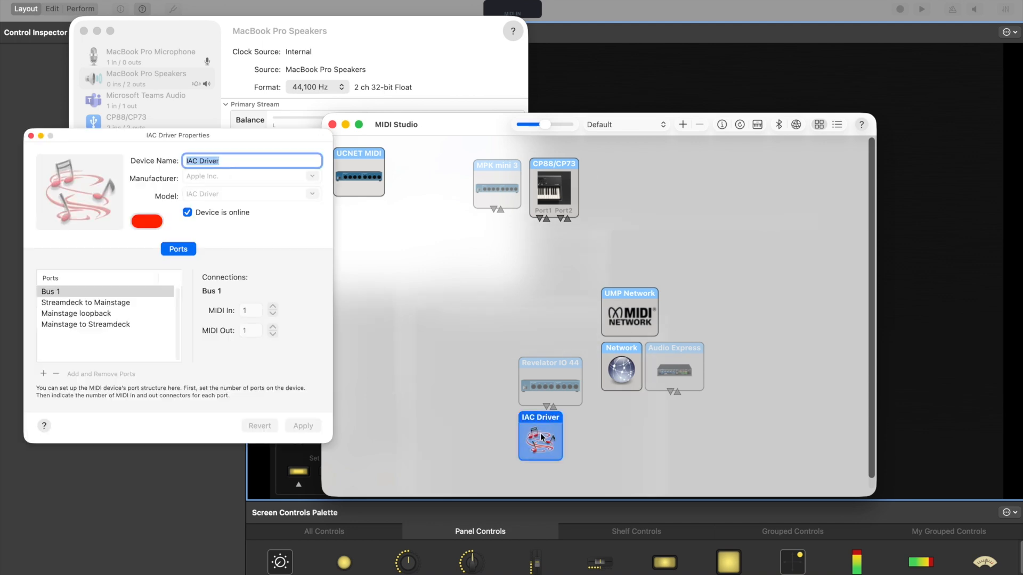
pyautogui.moveTo(112, 133); pyautogui.dragTo(257, 95)
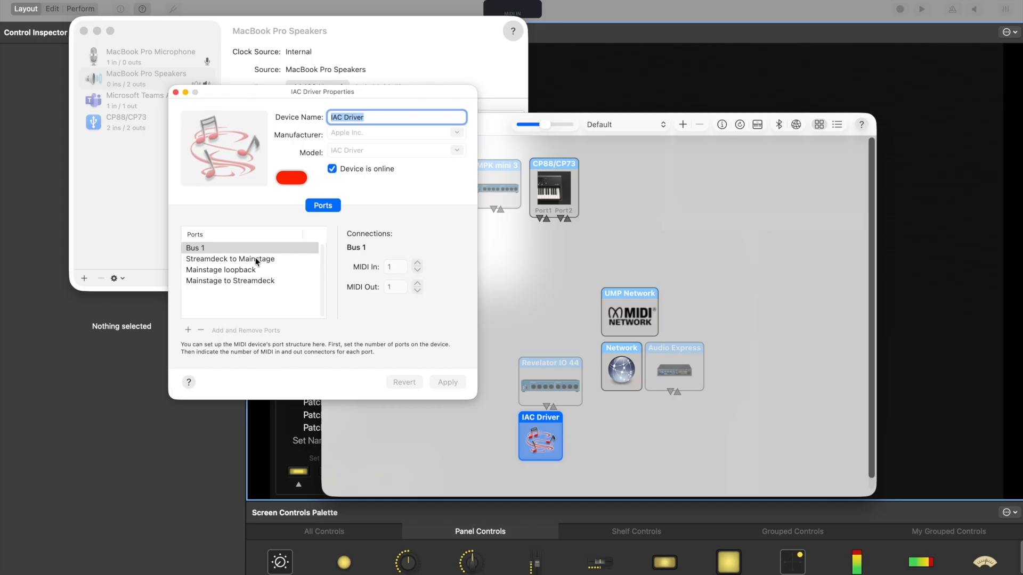
# Step: Check the Streamdeck to Mainstage and Mainstage to Streamdeck ports of the IAC Driver and apply the port settings
pyautogui.click(214, 258)
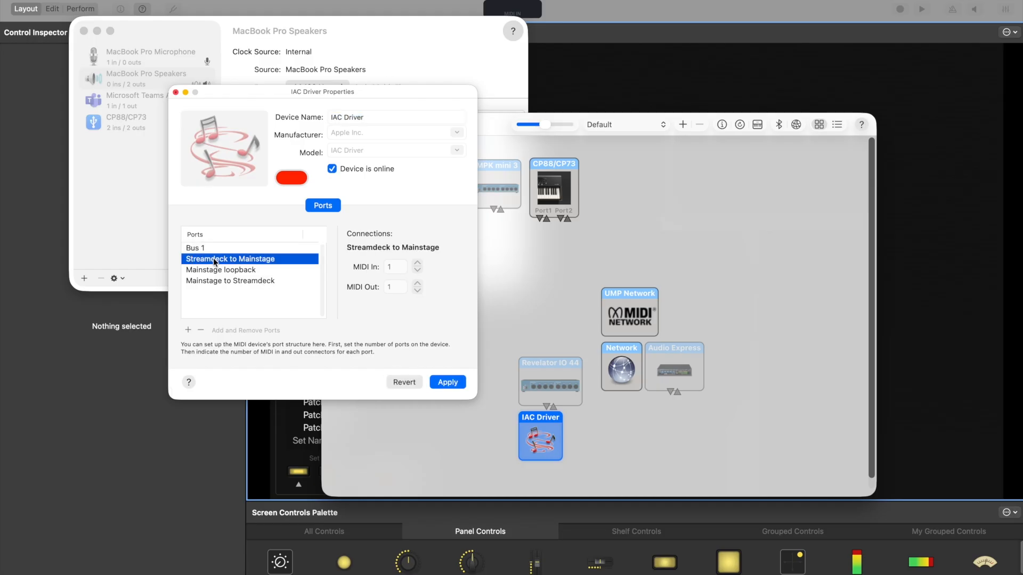
pyautogui.click(262, 282)
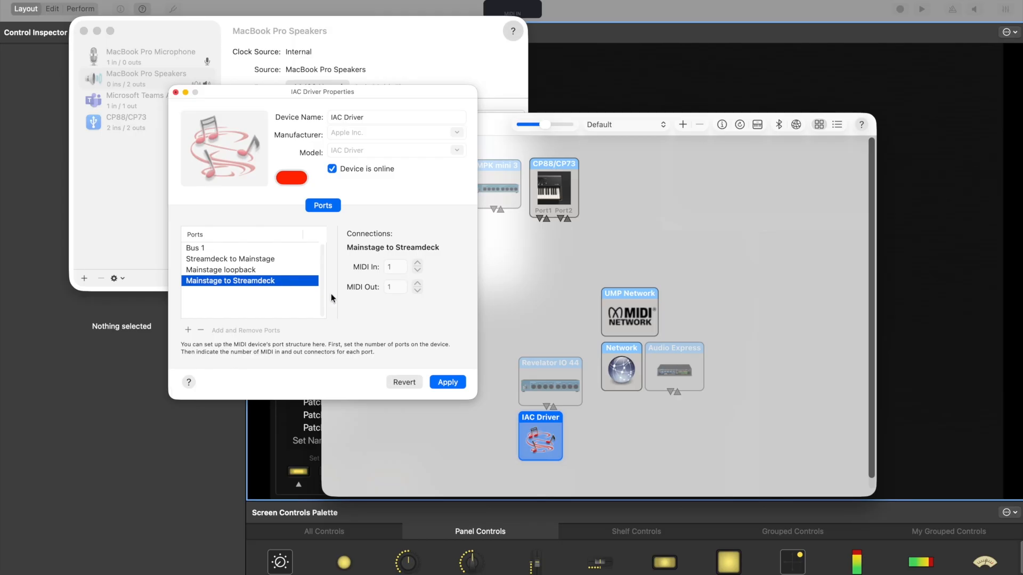
pyautogui.click(447, 382)
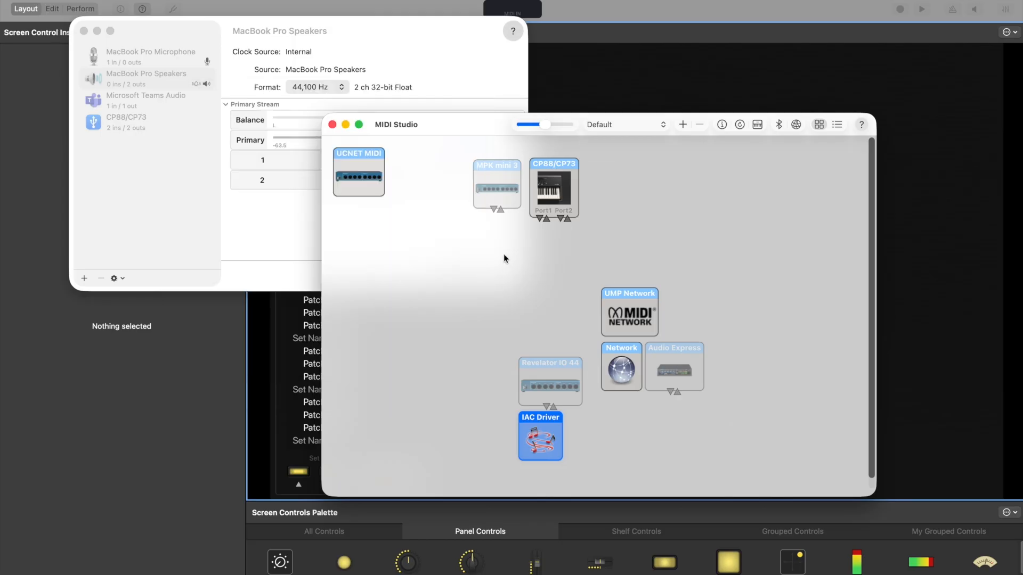
# Step: Switch to MainStage and place two MIDI activity indicators side by side near the upper edge of the layout, beside the patch list
pyautogui.press('super+Tab')
pyautogui.press('super+Tab')
pyautogui.press('super+Tab')
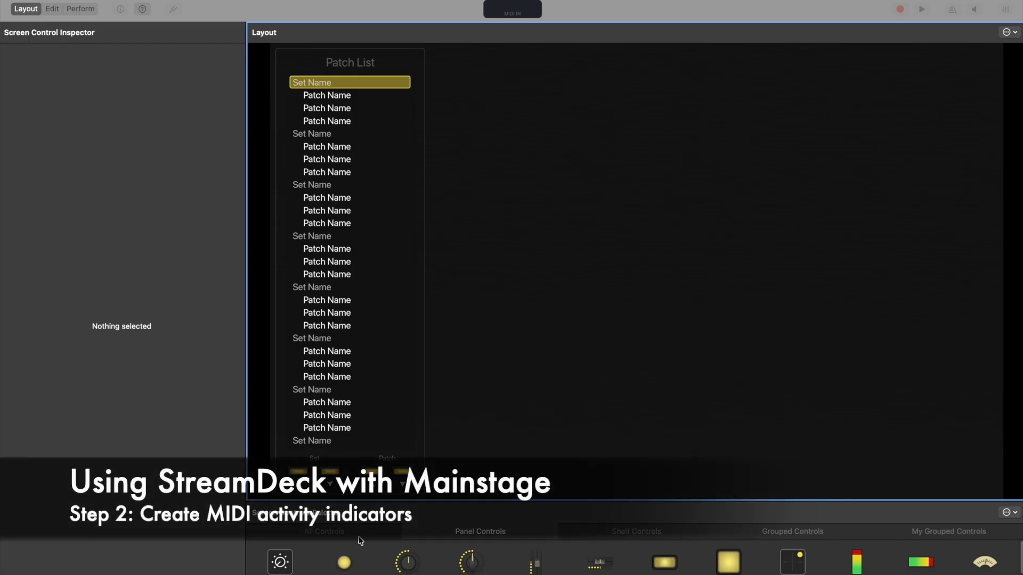
pyautogui.moveTo(343, 564); pyautogui.dragTo(521, 105)
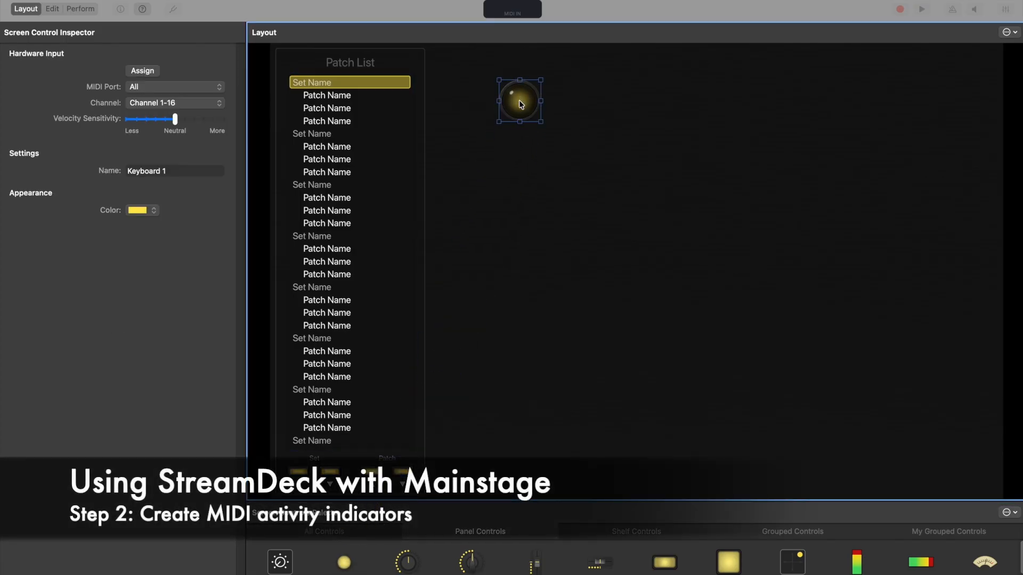
pyautogui.moveTo(344, 567); pyautogui.dragTo(593, 103)
pyautogui.click(547, 164)
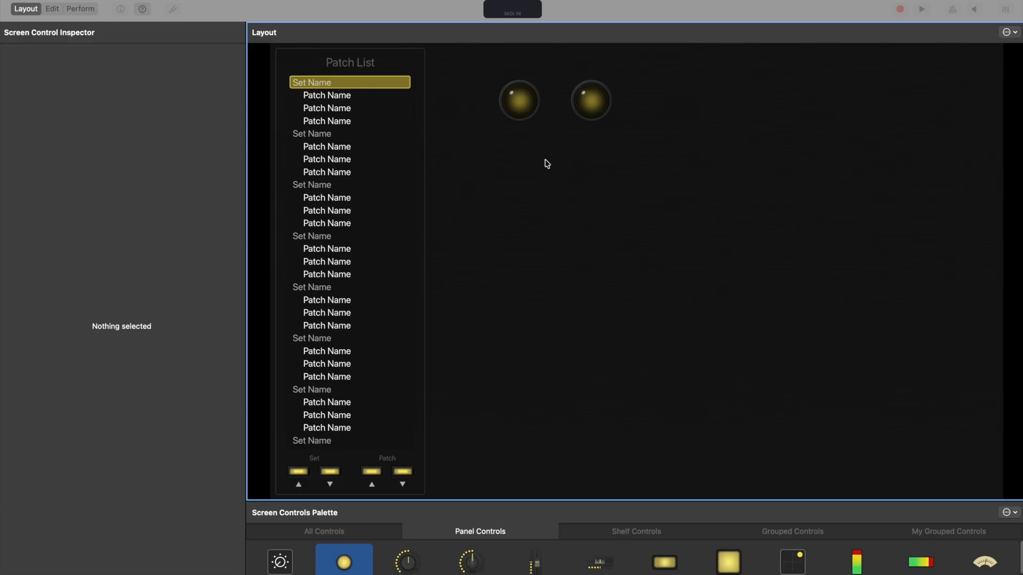
# Step: Set the first activity indicator's MIDI port to Streamdeck to Mainstage IAC Driver
pyautogui.click(527, 113)
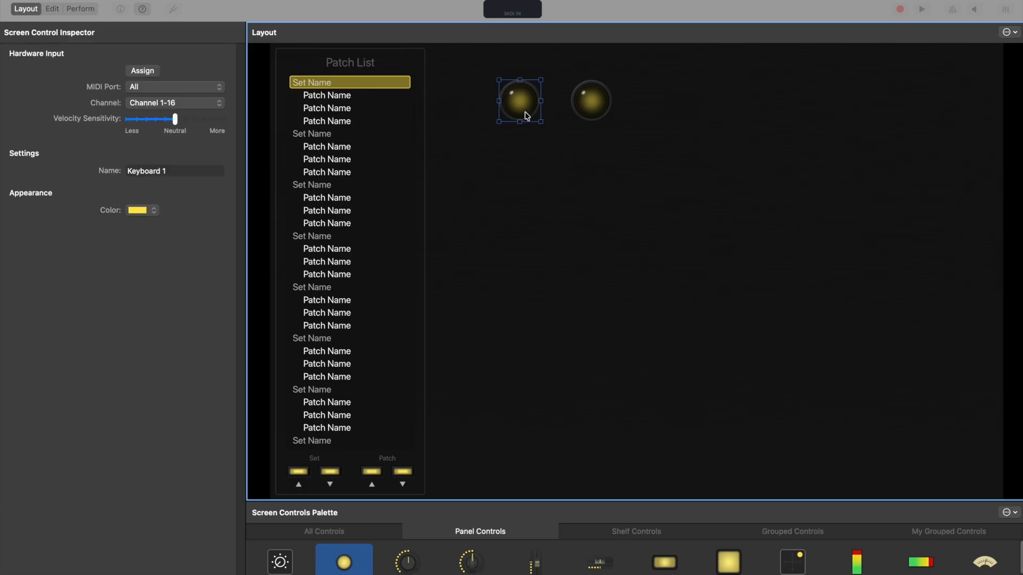
pyautogui.click(165, 87)
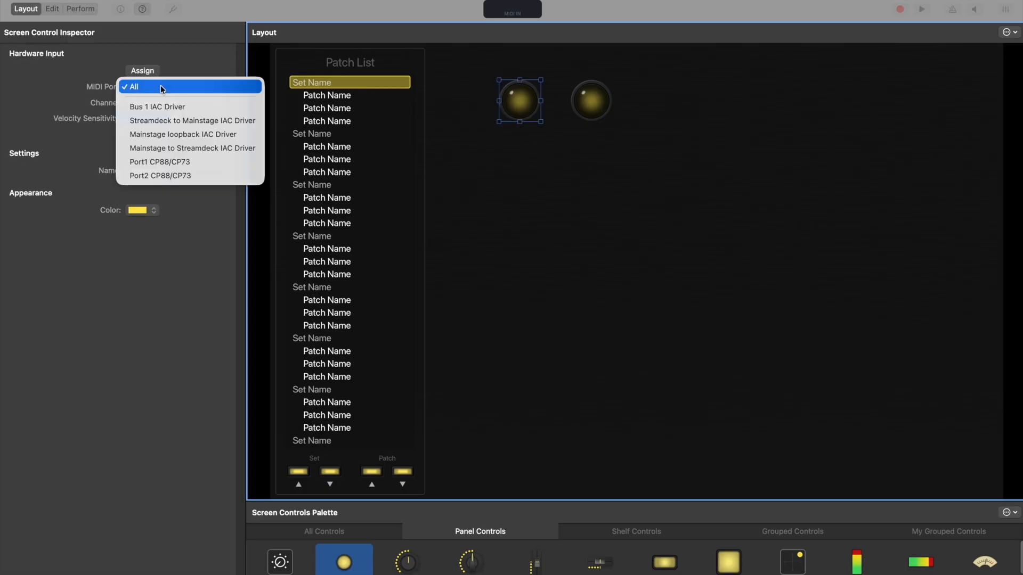
pyautogui.click(164, 122)
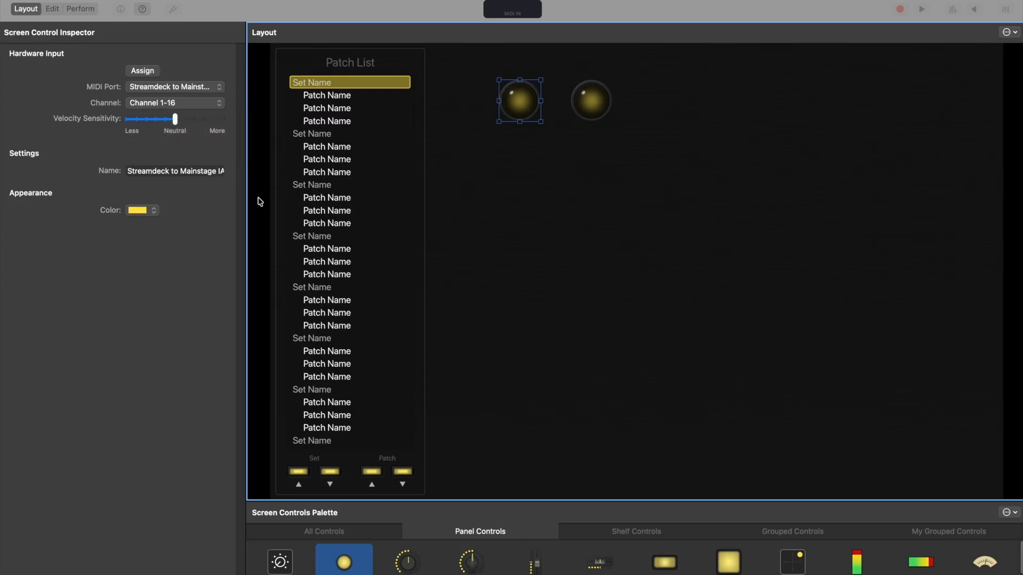
# Step: Set the second activity indicator's MIDI port to Mainstage to Streamdeck IAC Driver
pyautogui.click(591, 112)
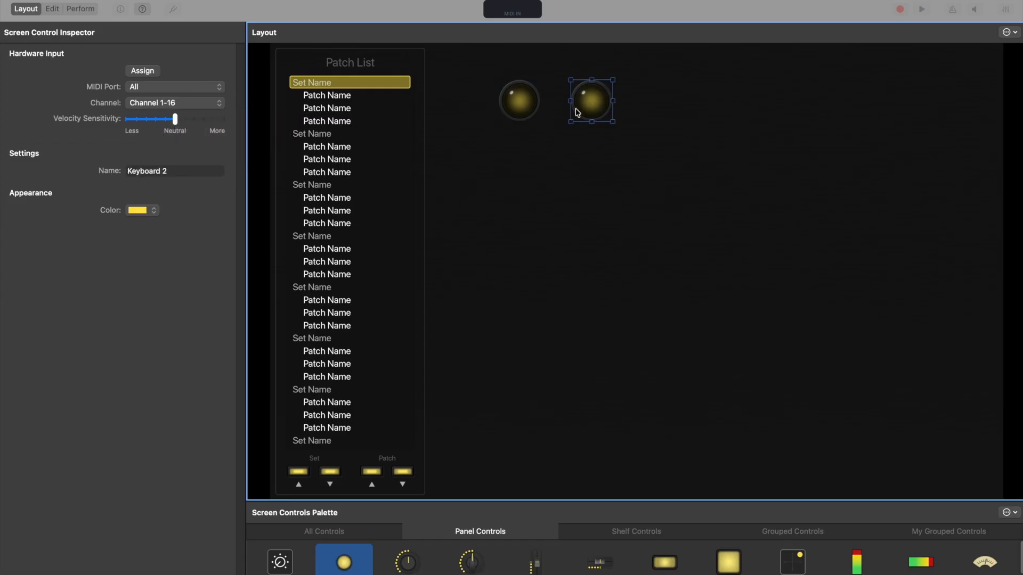
pyautogui.click(207, 90)
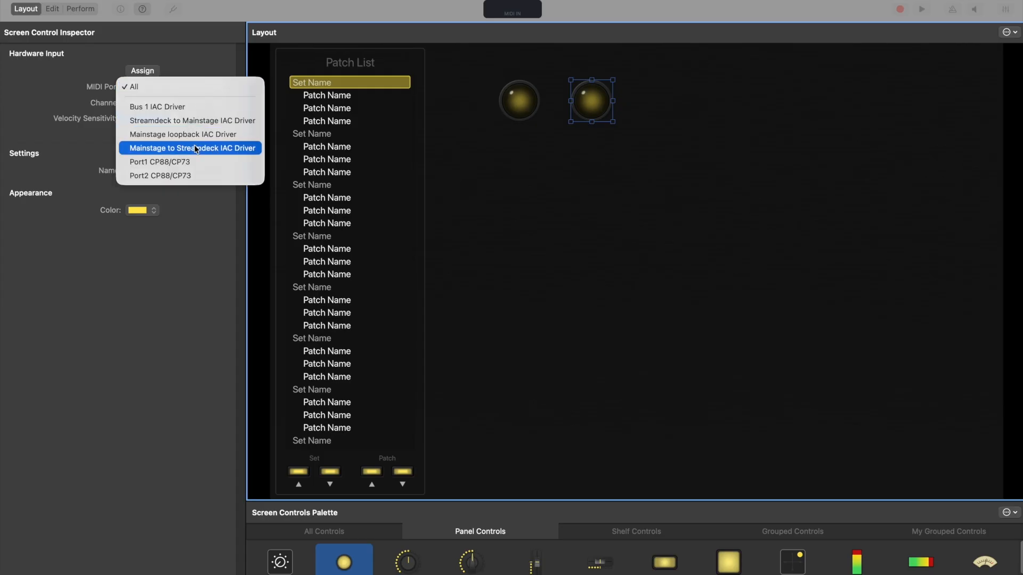
pyautogui.click(195, 148)
pyautogui.click(503, 153)
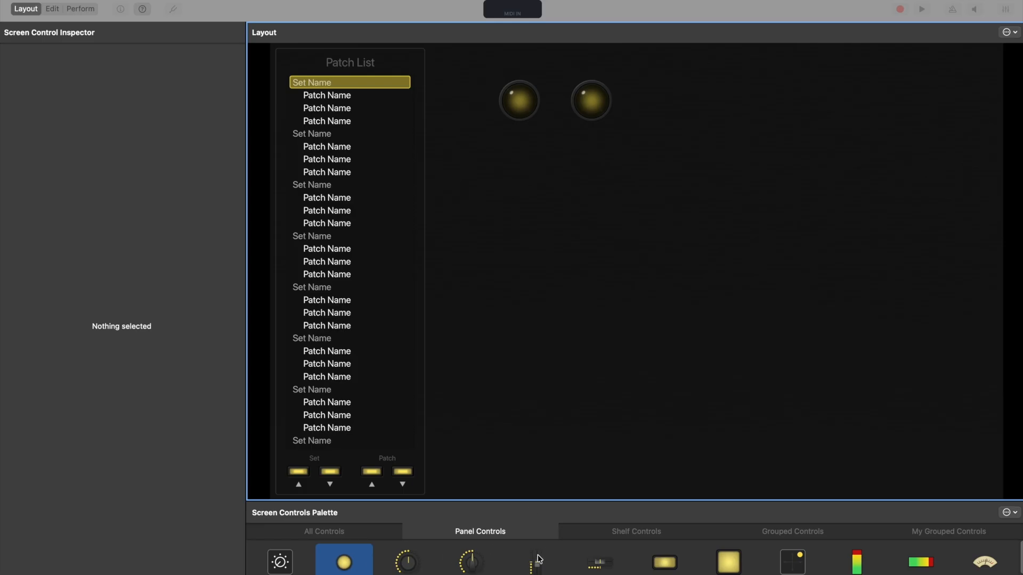
# Step: Add text labels "In from SD" and "Out to SD" beneath the first and second activity indicators
pyautogui.scroll(-3, 534, 564)
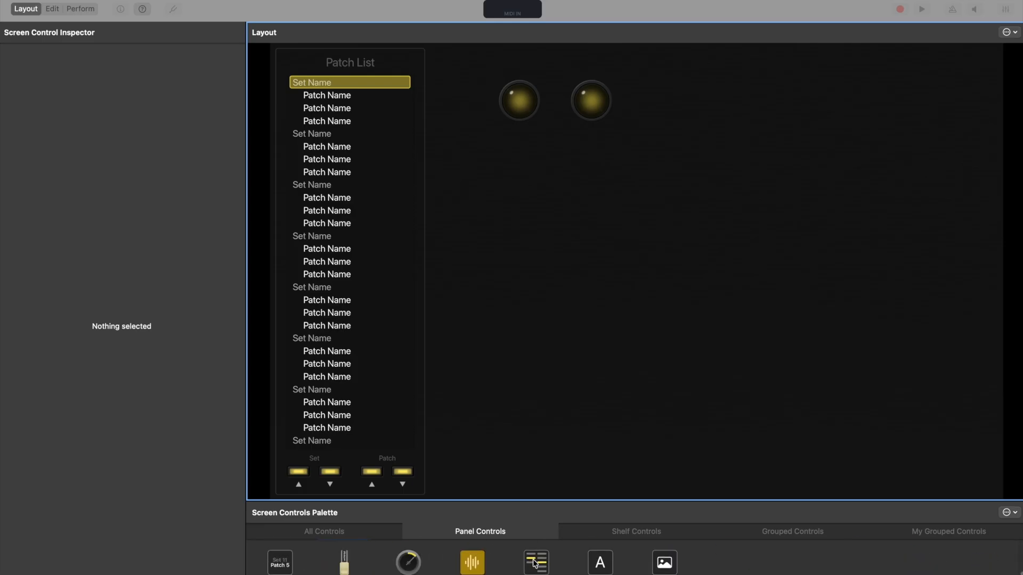
pyautogui.moveTo(600, 564); pyautogui.dragTo(550, 173)
pyautogui.write('In from SD')
pyautogui.moveTo(487, 173); pyautogui.dragTo(605, 157)
pyautogui.write('Out to SD')
pyautogui.click(628, 265)
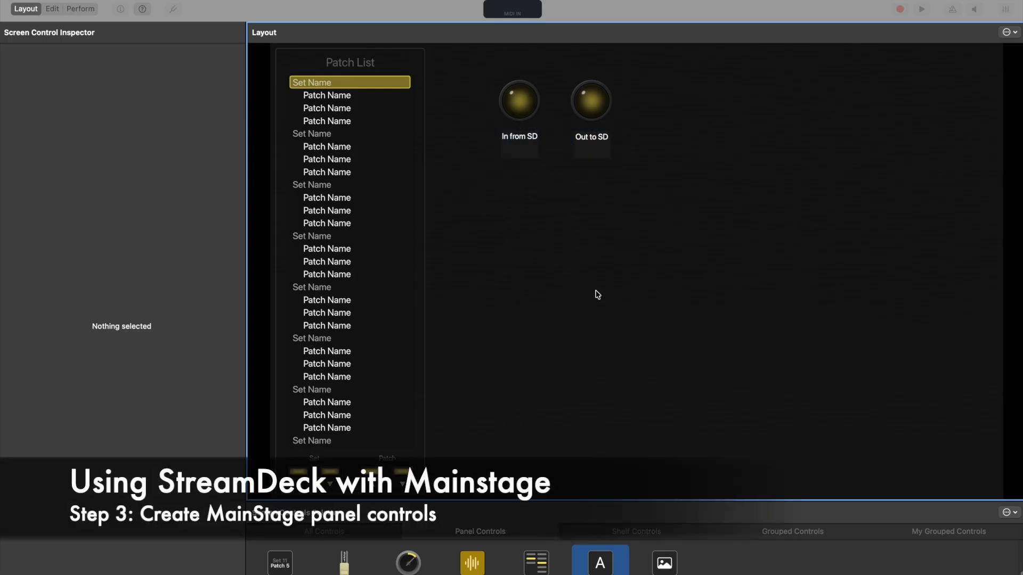
# Step: Add a knob and a button side by side in the layout below the labelled activity indicators
pyautogui.scroll(3, 445, 565)
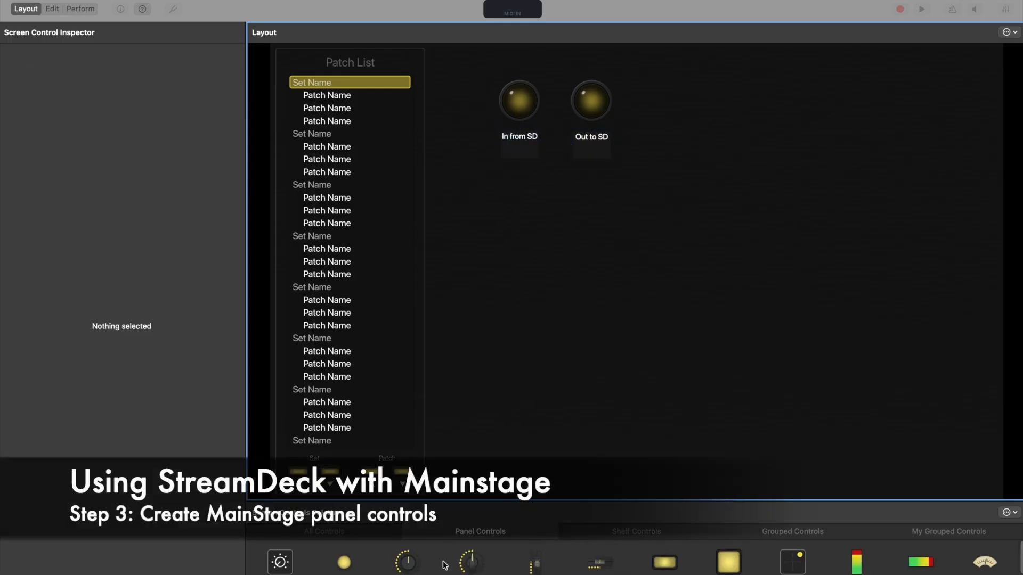
pyautogui.moveTo(405, 562); pyautogui.dragTo(544, 292)
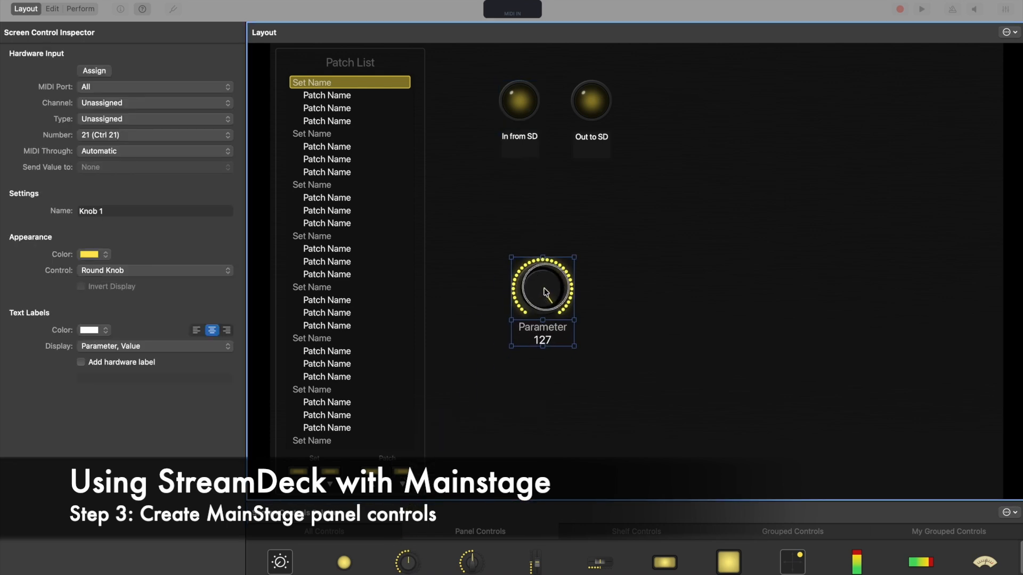
pyautogui.moveTo(666, 564); pyautogui.dragTo(681, 287)
pyautogui.click(602, 346)
# Step: Set the knob's MIDI port to Streamdeck to Mainstage IAC Driver on Channel 10, sending its value to Mainstage to Streamdeck IAC Driver
pyautogui.click(552, 272)
pyautogui.click(123, 89)
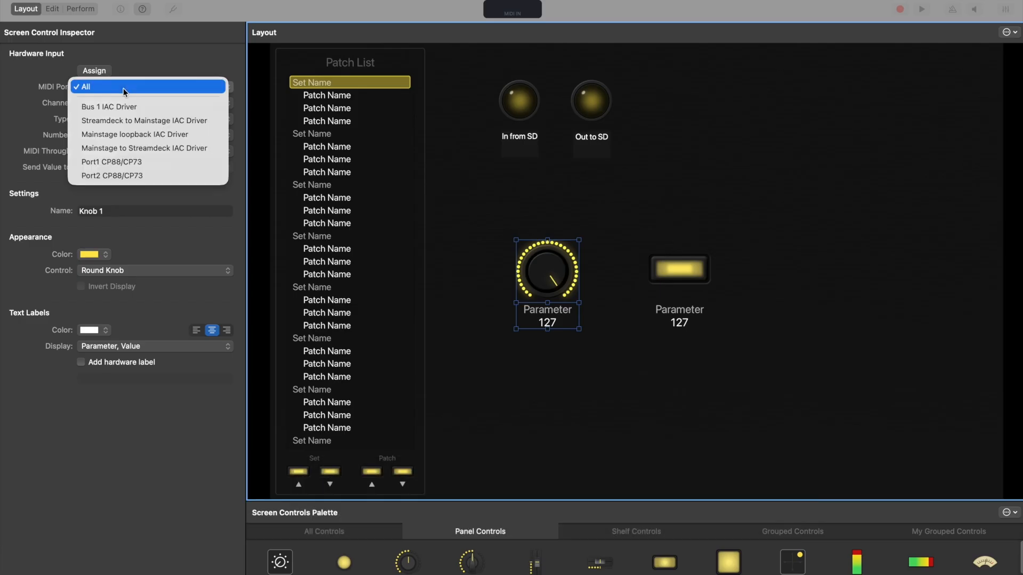
pyautogui.click(176, 123)
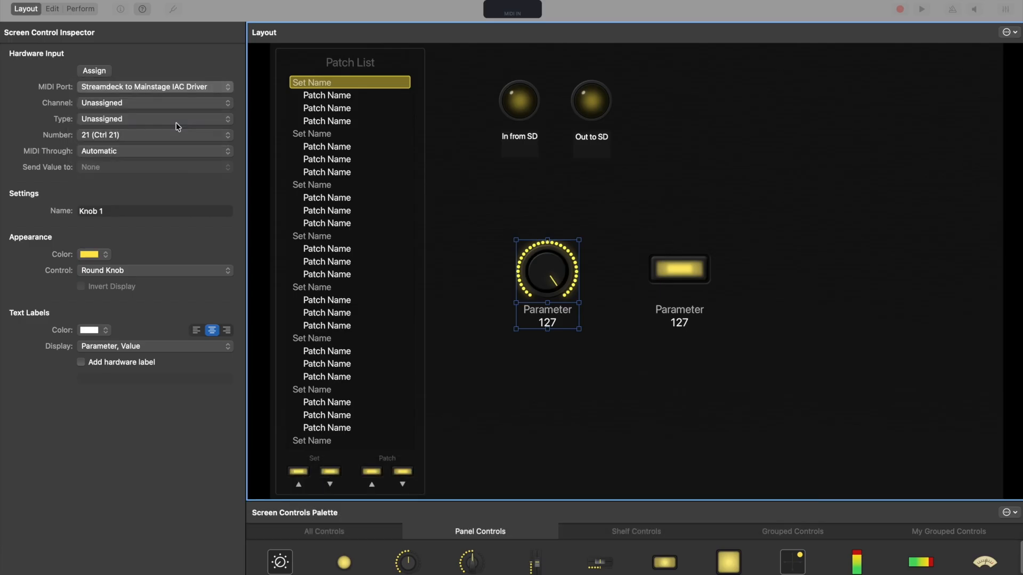
pyautogui.click(123, 104)
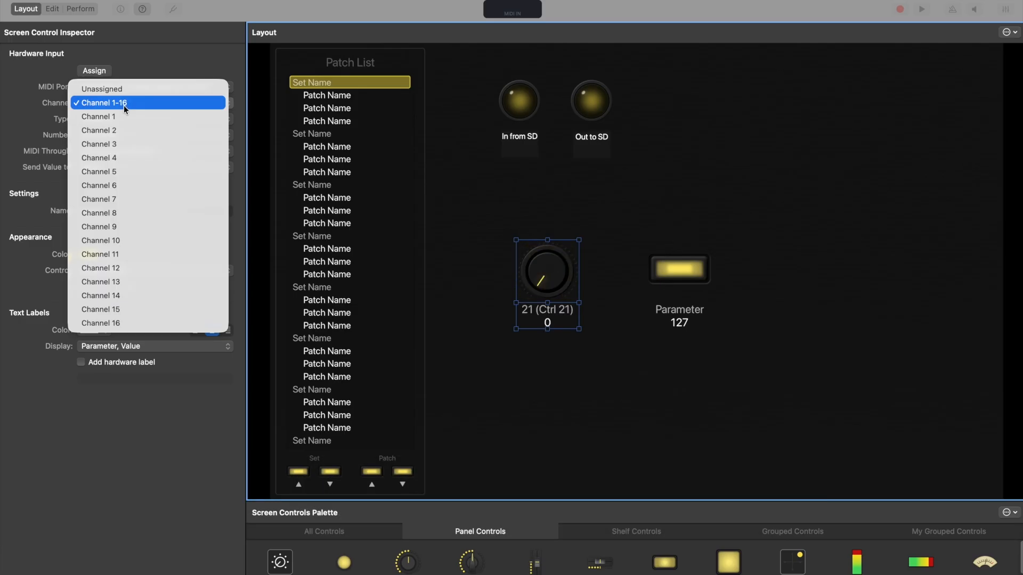
pyautogui.click(123, 242)
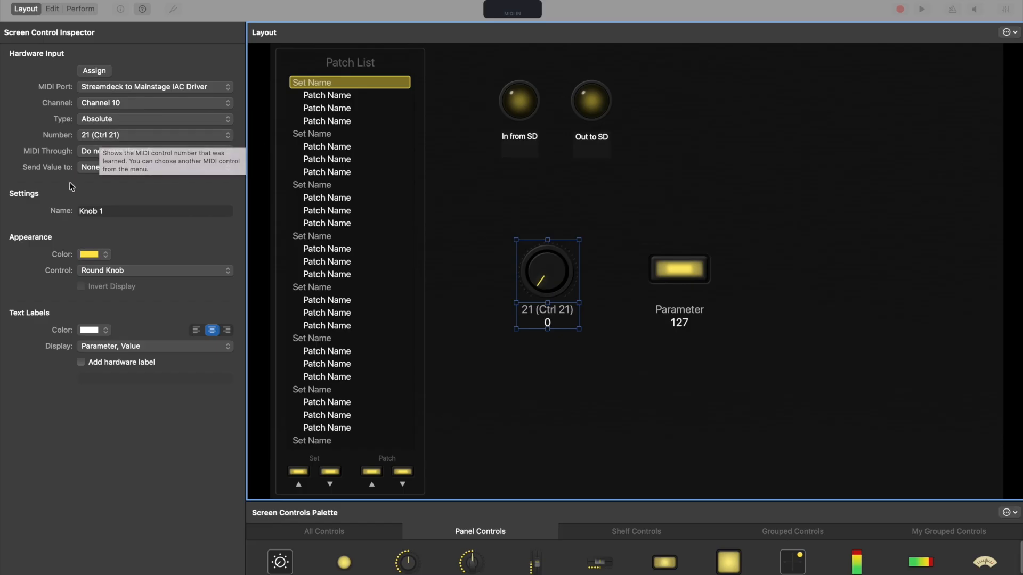
pyautogui.click(93, 169)
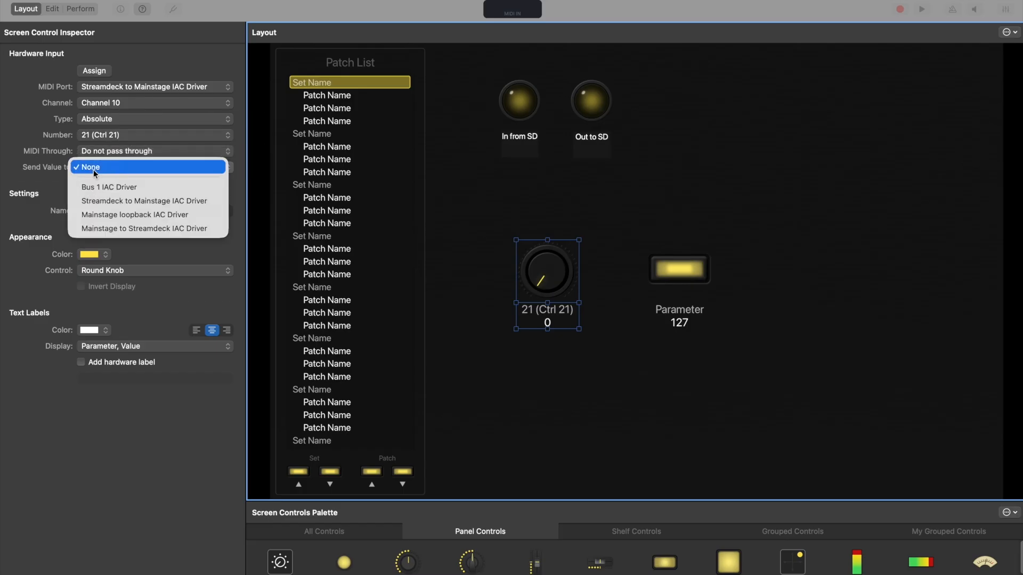
pyautogui.click(108, 229)
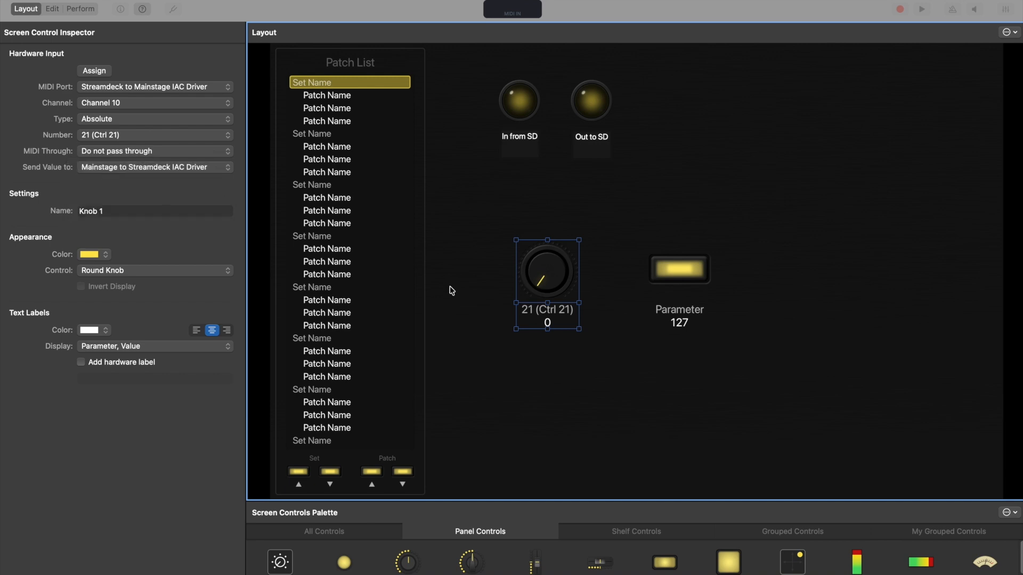
# Step: Set the button to Streamdeck to Mainstage IAC Driver, Channel 10, number 22 (Ctrl 22), sending its value to Mainstage to Streamdeck IAC Driver
pyautogui.click(693, 277)
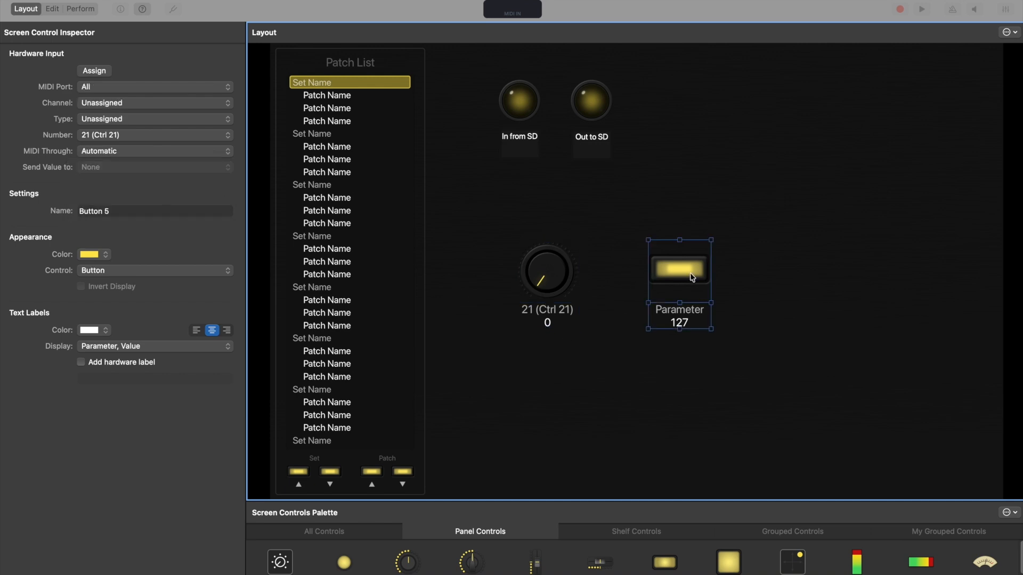
pyautogui.click(176, 90)
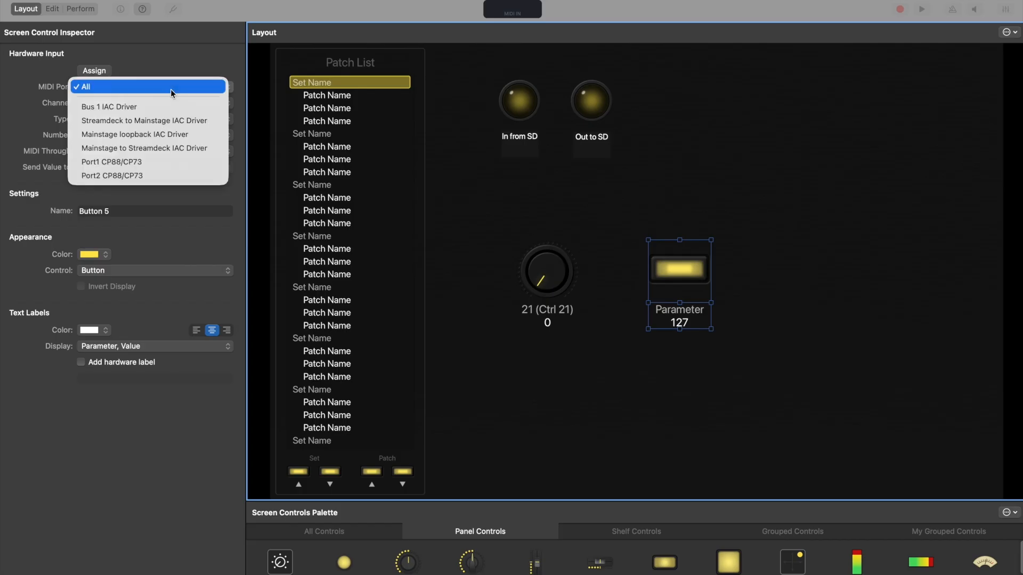
pyautogui.click(160, 121)
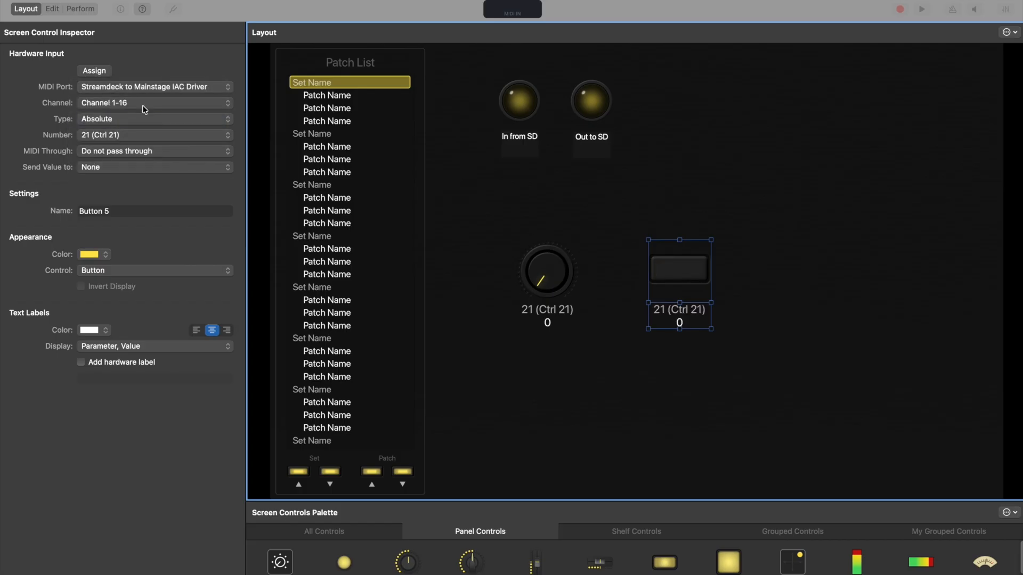
pyautogui.click(117, 105)
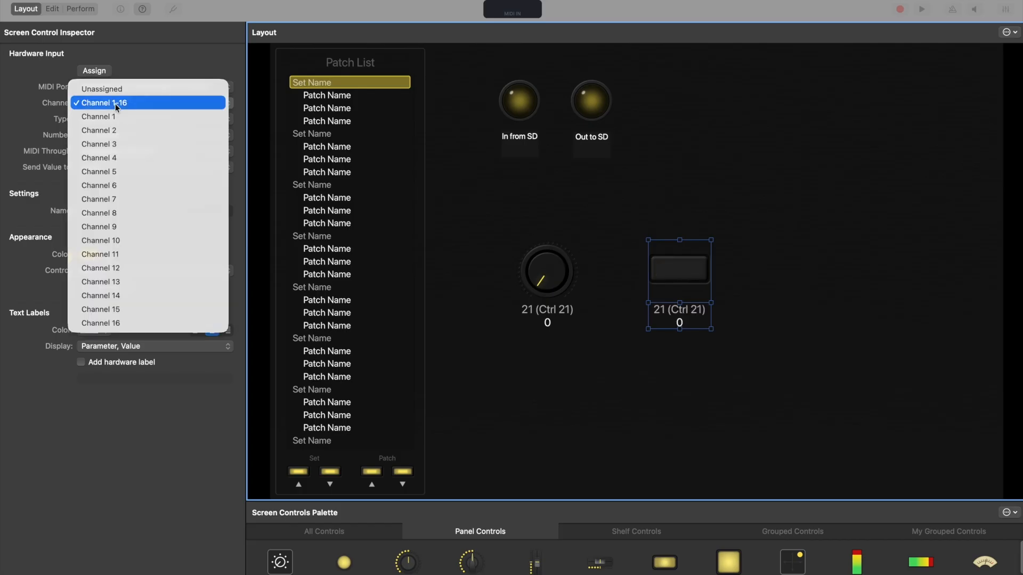
pyautogui.click(114, 240)
pyautogui.click(144, 137)
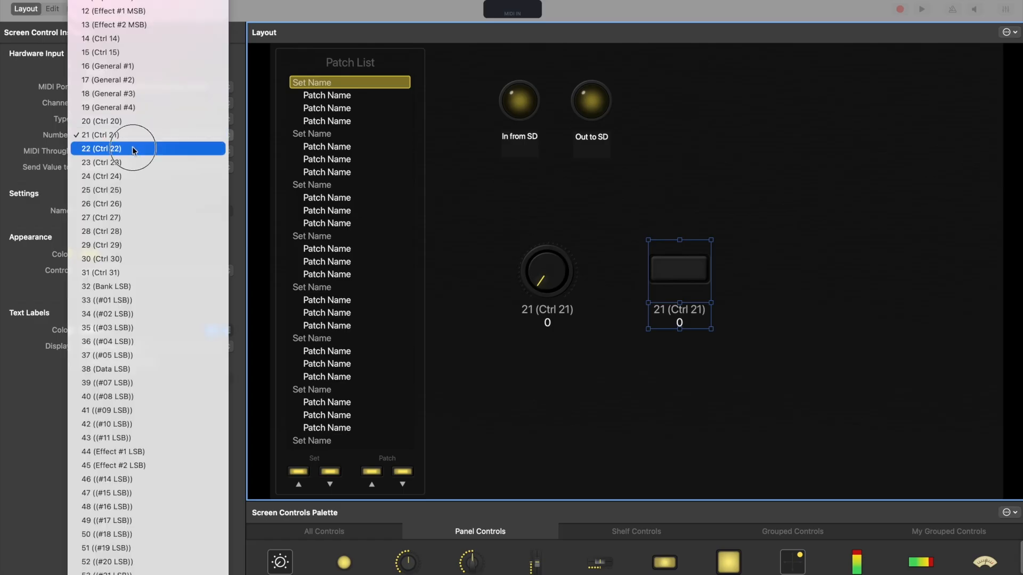
pyautogui.click(137, 147)
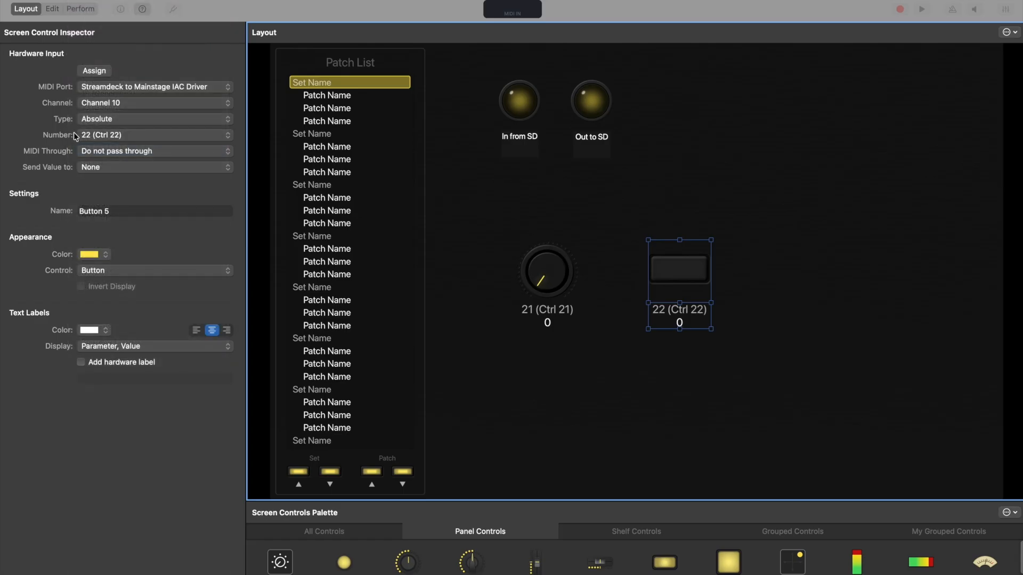
pyautogui.click(99, 168)
pyautogui.click(104, 230)
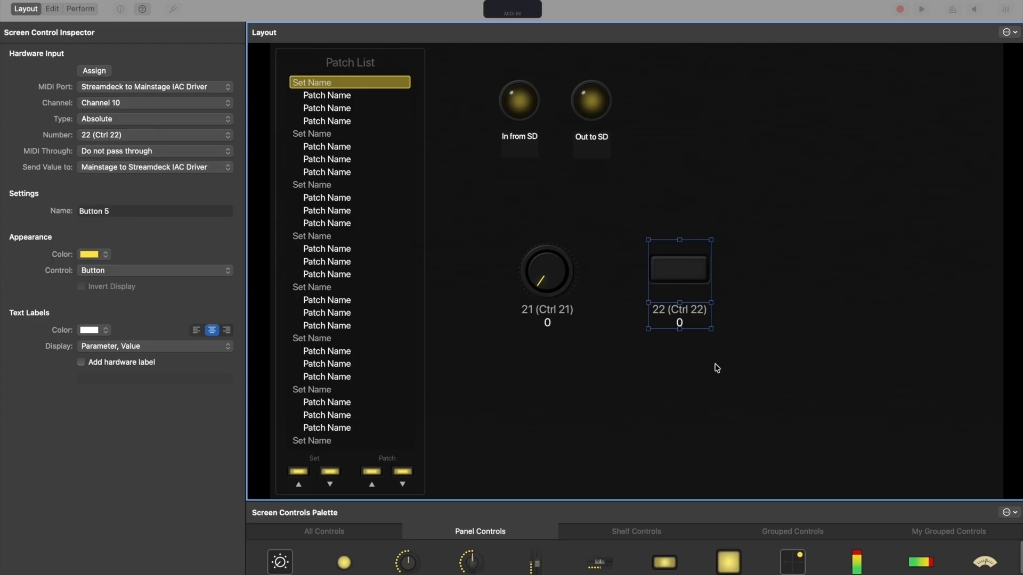
pyautogui.click(718, 368)
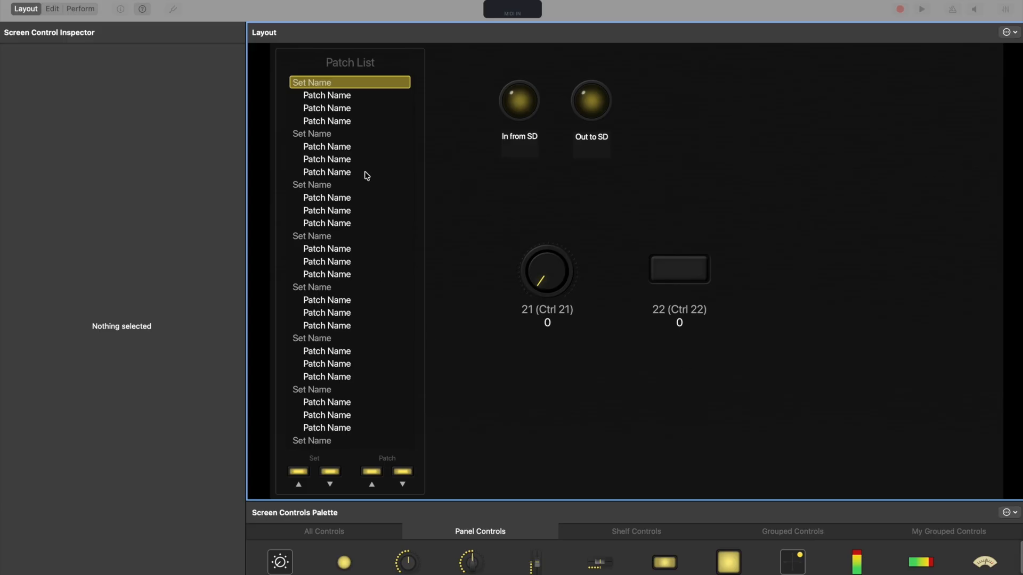
# Step: Switch to Edit mode, select the Inst 2 patch and map the knob to the Volume of the Inst 2 channel strip
pyautogui.click(55, 11)
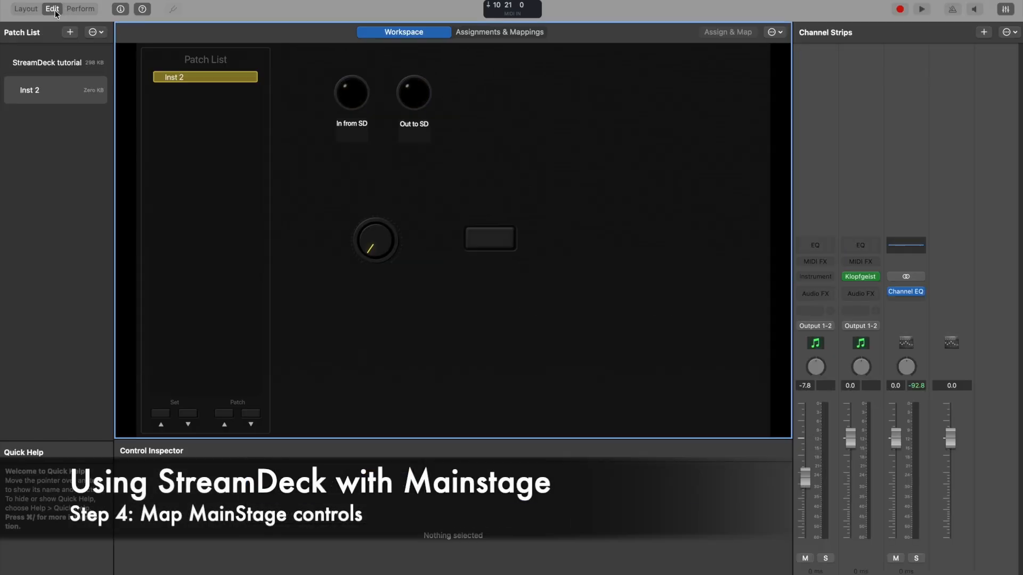
pyautogui.click(45, 64)
pyautogui.click(42, 96)
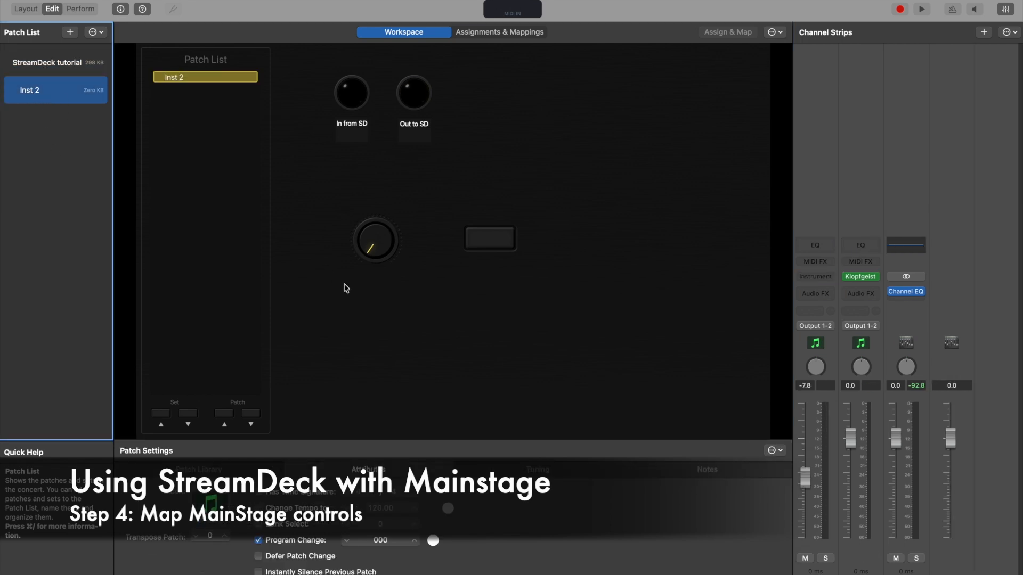
pyautogui.click(376, 242)
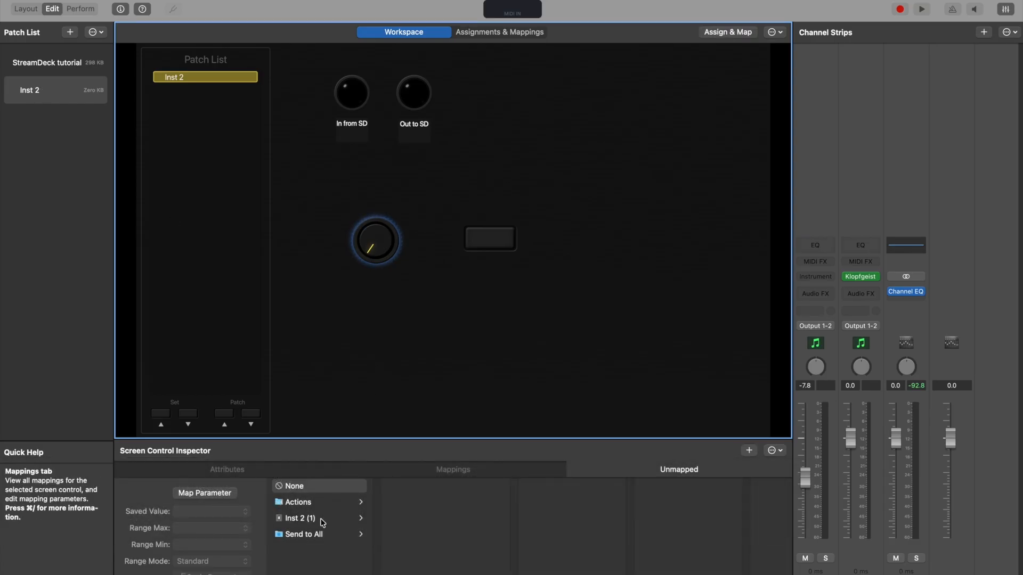
pyautogui.click(814, 190)
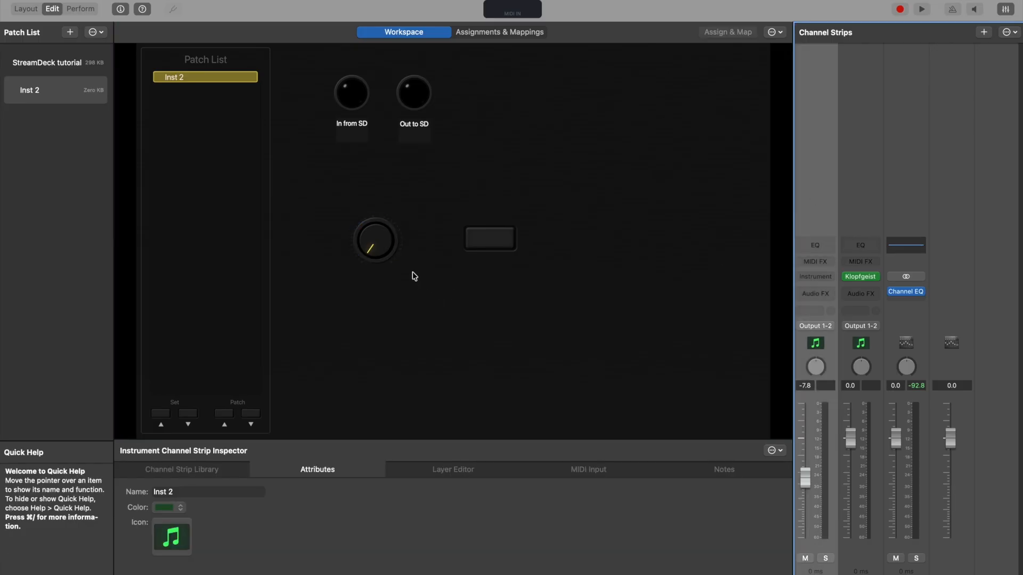
pyautogui.click(387, 251)
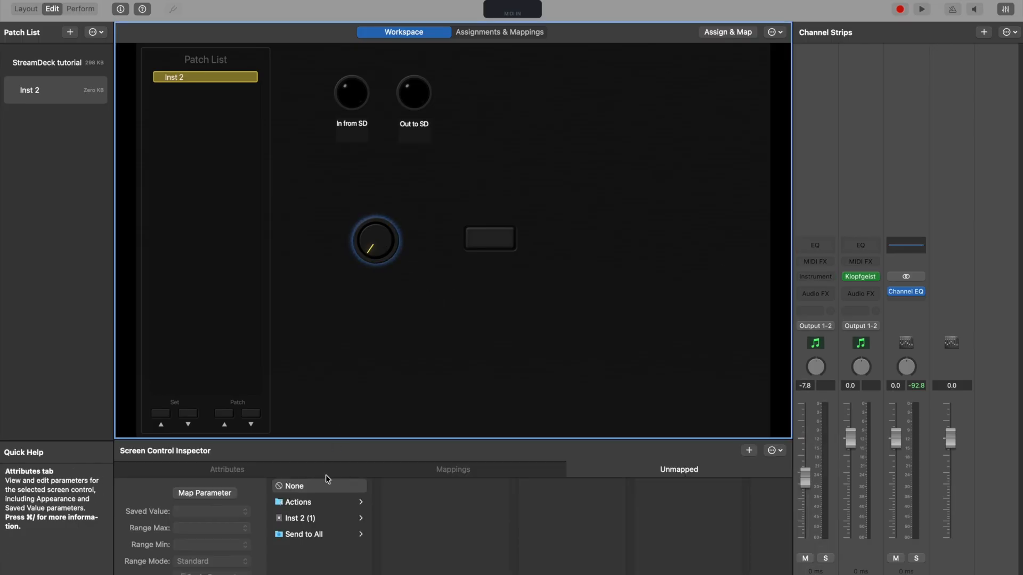
pyautogui.click(302, 520)
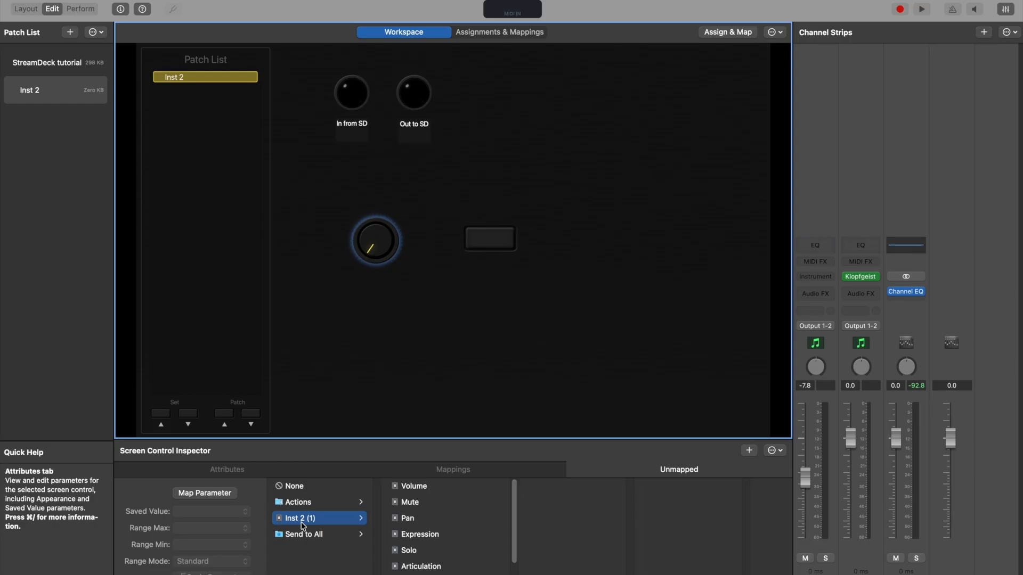
pyautogui.click(423, 488)
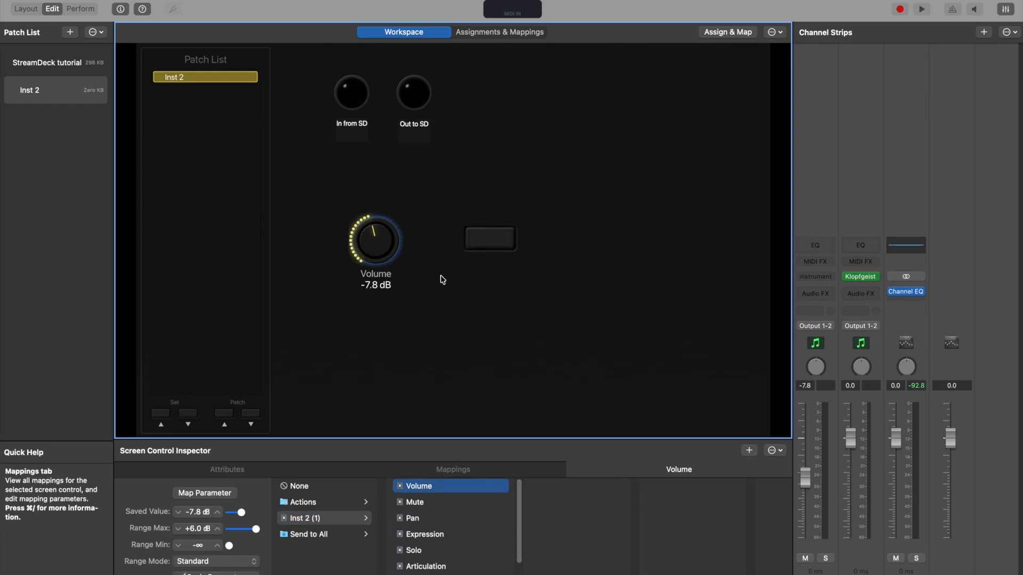
# Step: Map the button beside the knob to the Mute parameter of the Inst 2 channel strip
pyautogui.click(483, 238)
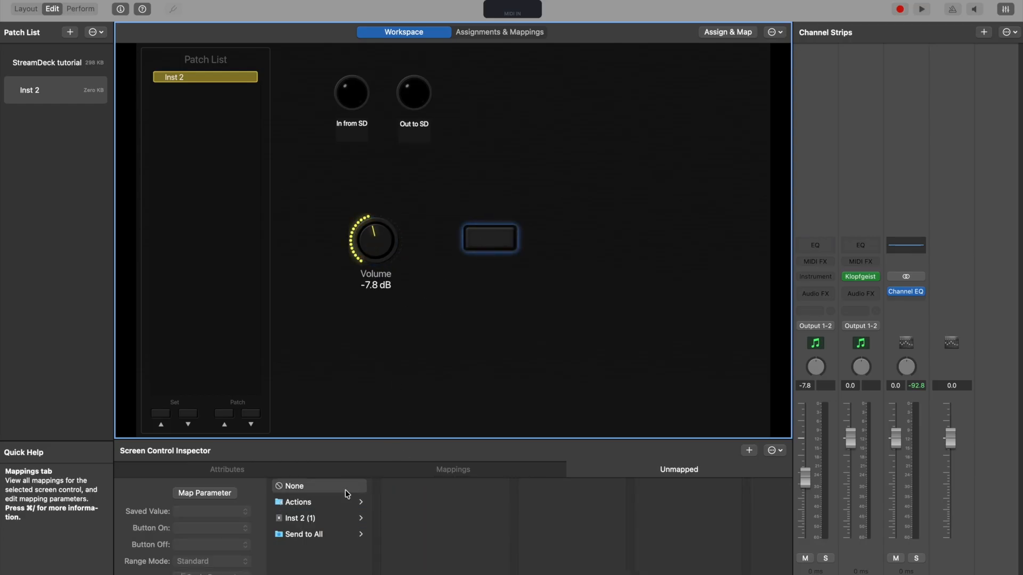
pyautogui.click(314, 520)
pyautogui.click(415, 503)
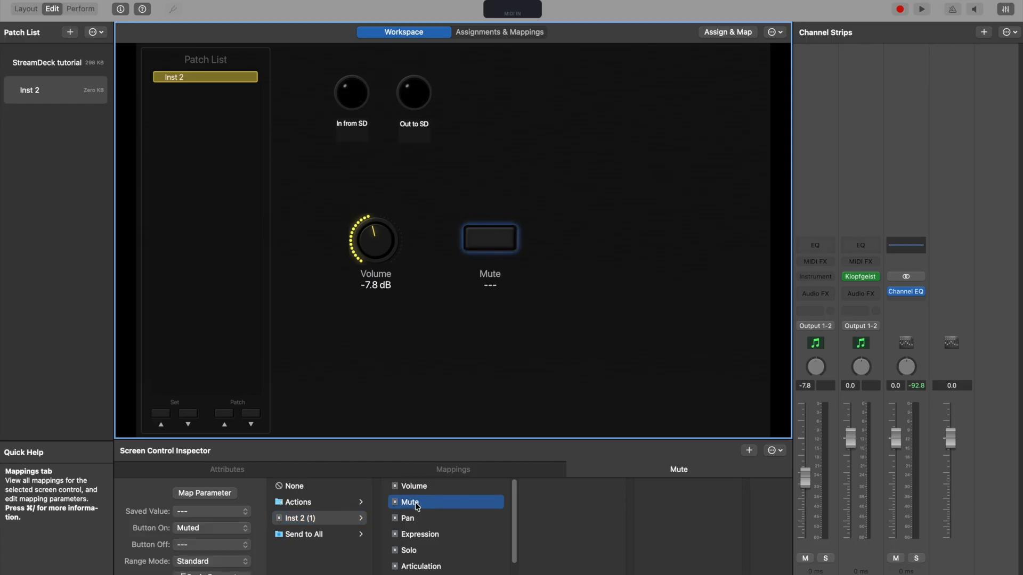
# Step: Test the mapped controls by raising the Volume knob to -3.4 dB and toggling the Mute button on and off
pyautogui.click(430, 335)
pyautogui.click(375, 242)
pyautogui.moveTo(375, 242)
pyautogui.mouseDown()
pyautogui.moveTo(376, 266)
pyautogui.moveTo(376, 229)
pyautogui.mouseUp()
pyautogui.click(494, 243)
pyautogui.click(494, 243)
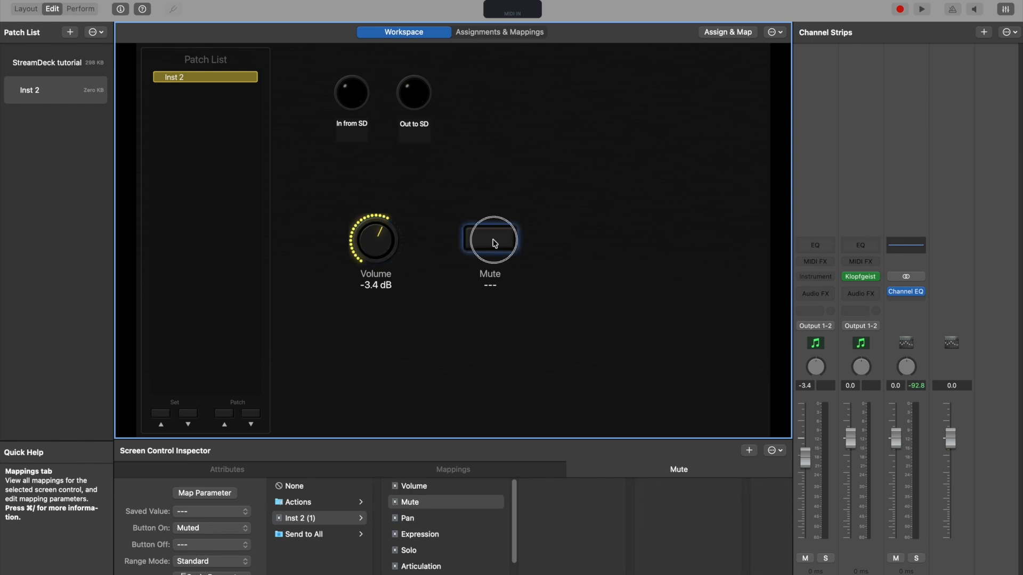
pyautogui.click(495, 243)
pyautogui.click(494, 244)
pyautogui.click(494, 243)
pyautogui.click(582, 263)
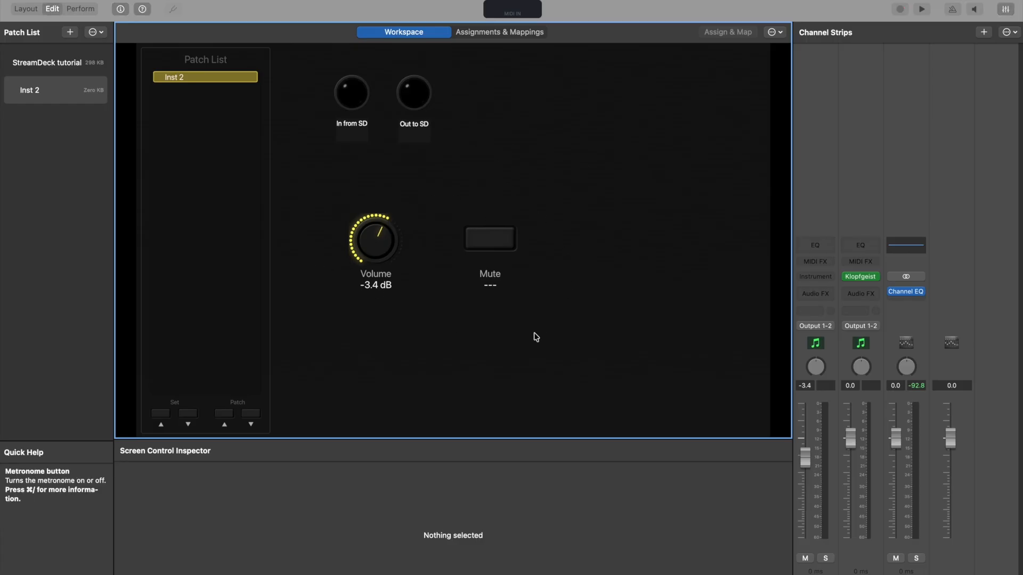
# Step: Switch to the Stream Deck app and look through the key actions for the Midi plugin's entries
pyautogui.press('super+Tab')
pyautogui.press('super+Tab')
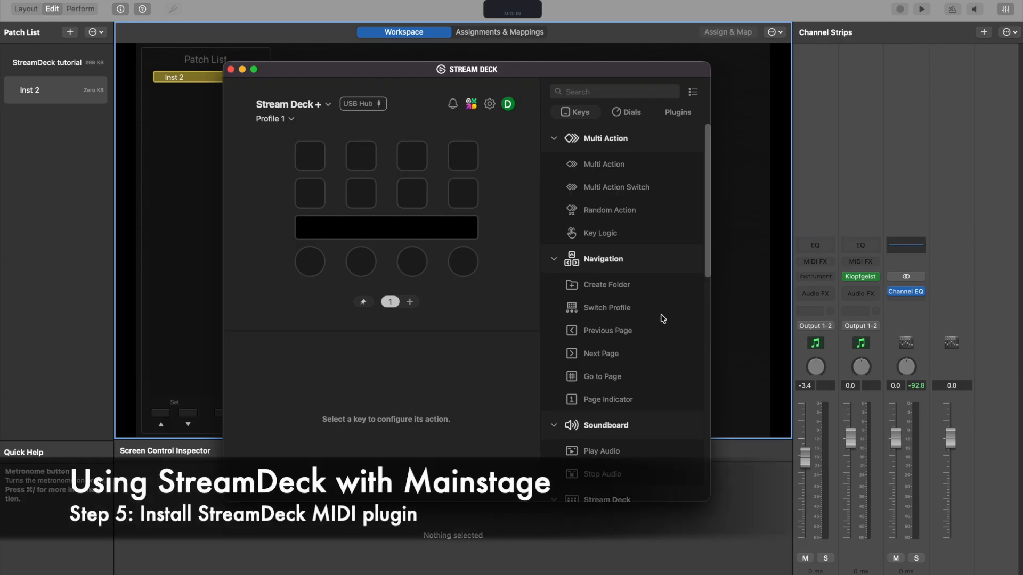
pyautogui.scroll(-3, 663, 318)
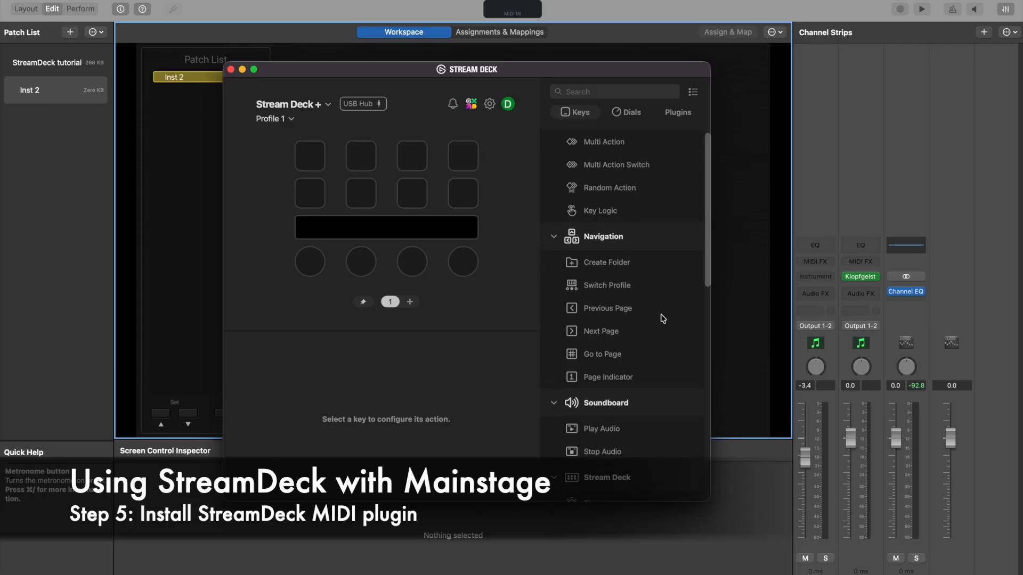
pyautogui.scroll(-15, 663, 319)
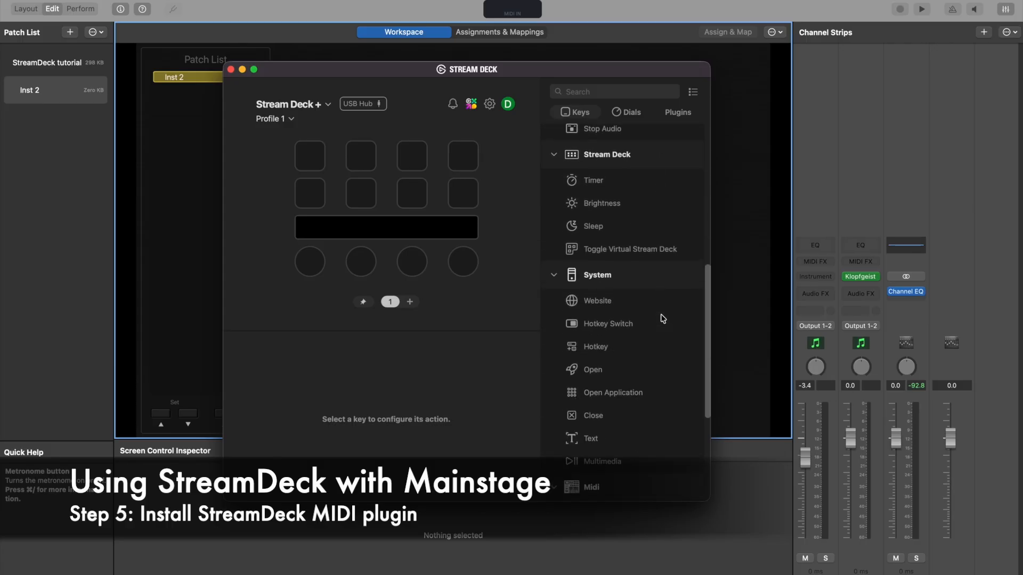
pyautogui.scroll(-6, 663, 319)
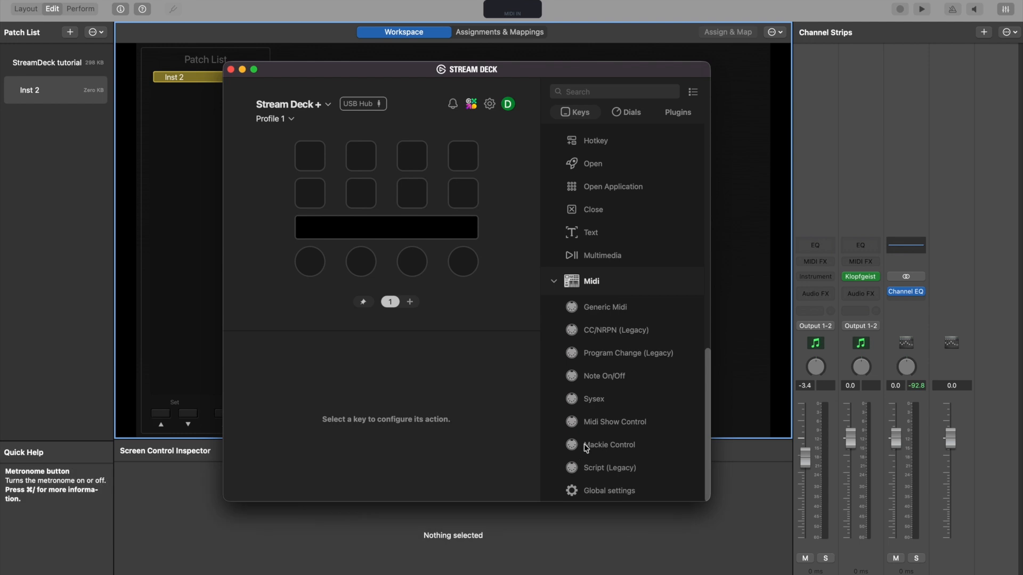
# Step: Switch to the browser and open the Stream Deck Midi plugin's marketplace page from the Trevliga Spel site
pyautogui.press('super+Tab')
pyautogui.press('super+Tab')
pyautogui.press('super+Tab')
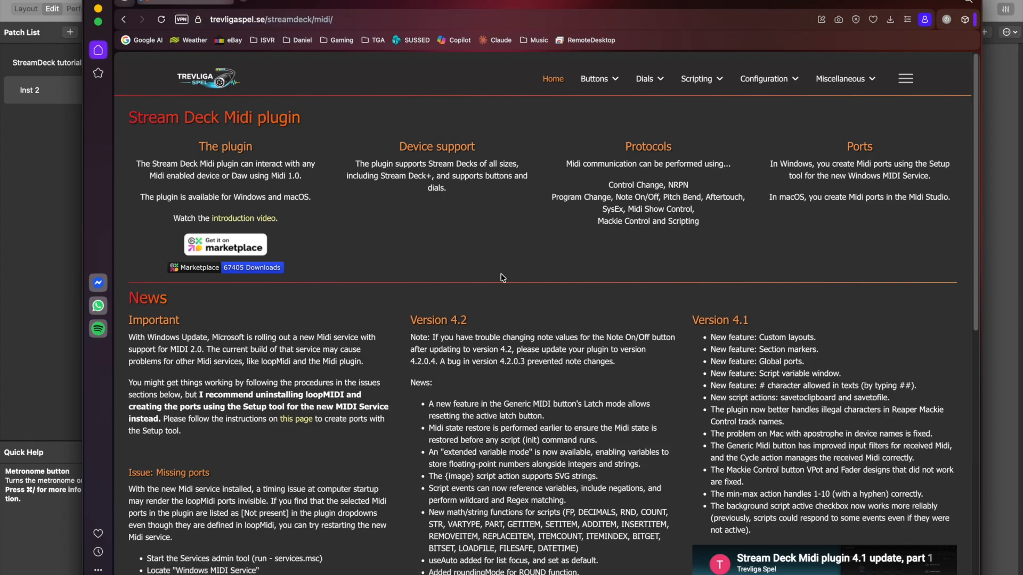
pyautogui.scroll(-3, 501, 274)
pyautogui.scroll(1, 501, 274)
pyautogui.scroll(1, 501, 274)
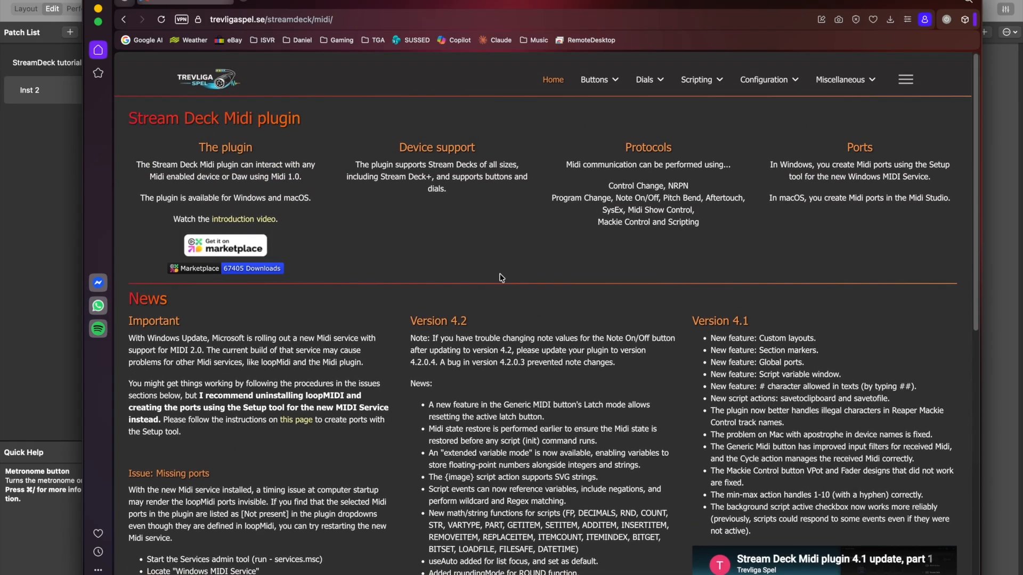
pyautogui.click(224, 241)
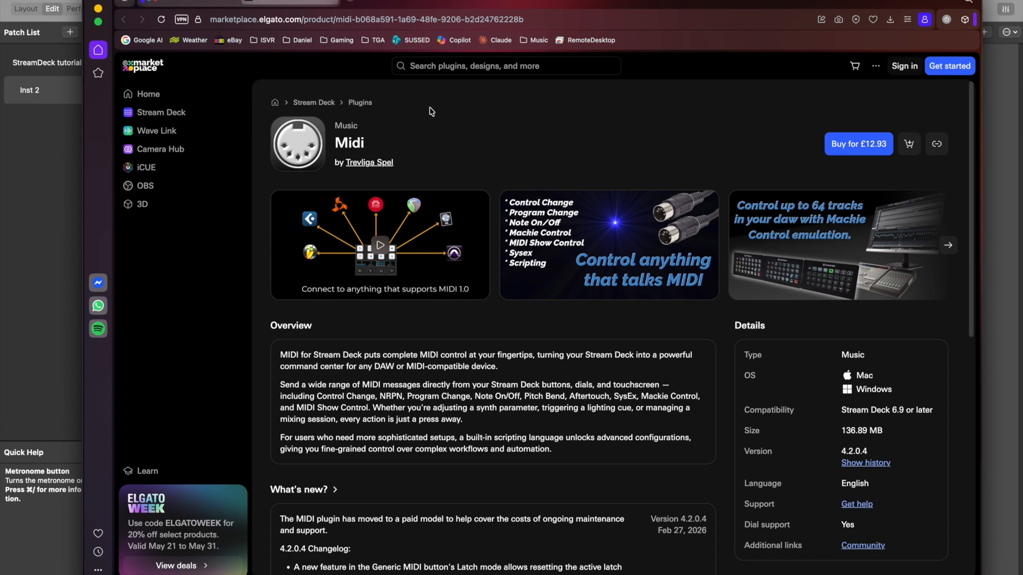
# Step: Return to the Stream Deck app and assign Generic Midi to the second key of the lower row and the second dial
pyautogui.press('super+Tab')
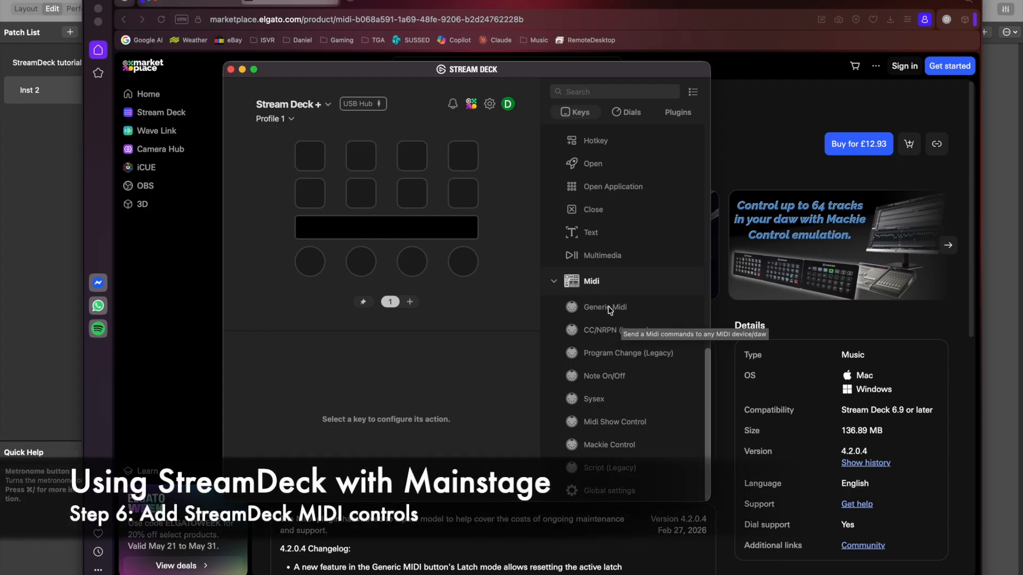
pyautogui.moveTo(610, 310); pyautogui.dragTo(365, 203)
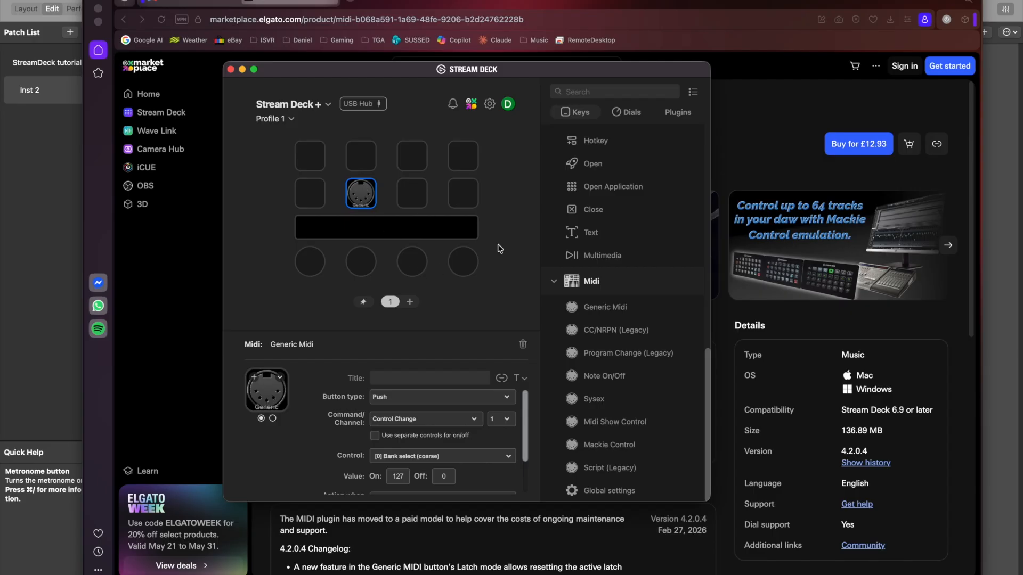
pyautogui.click(364, 261)
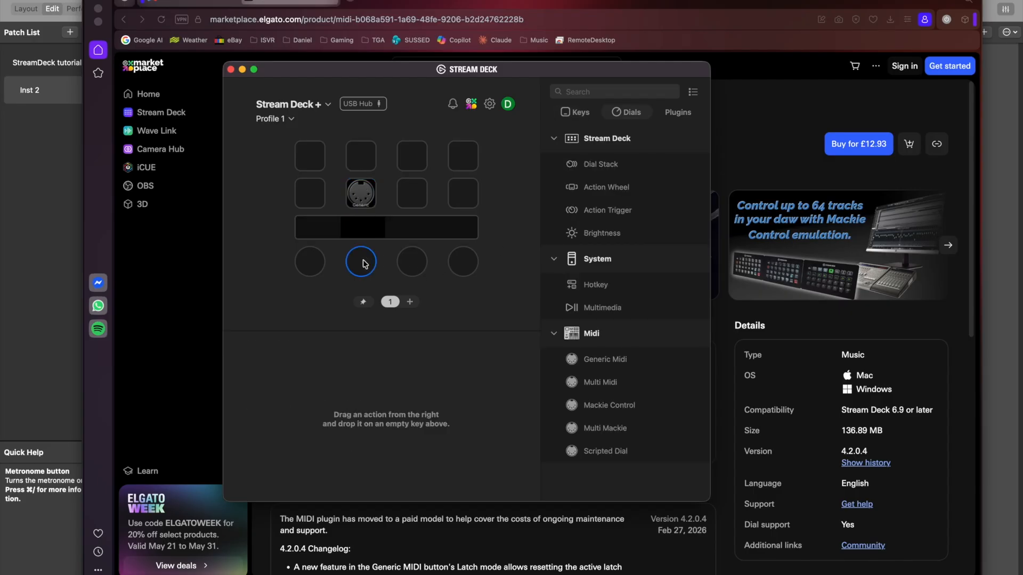
pyautogui.moveTo(622, 363); pyautogui.dragTo(377, 267)
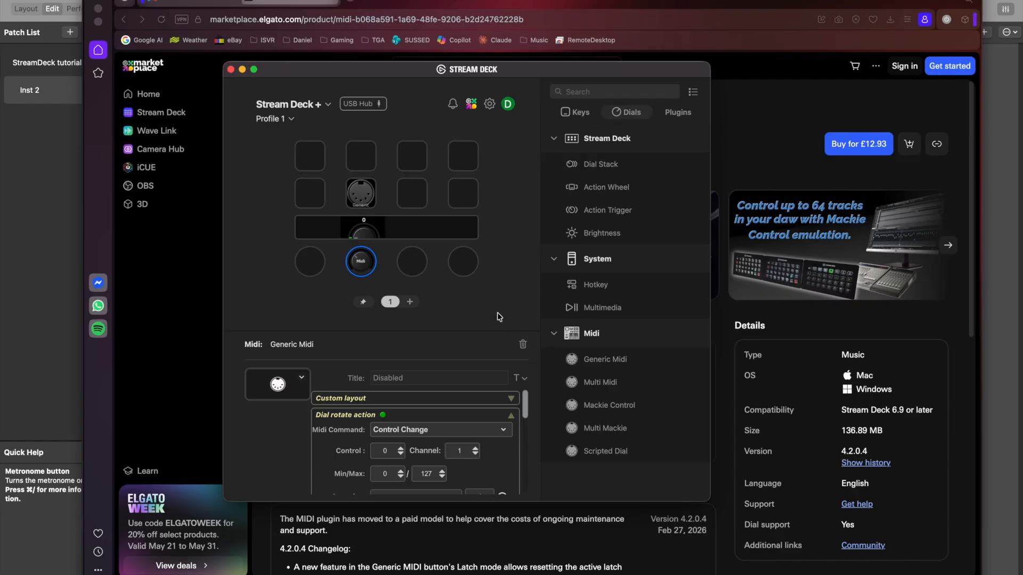
# Step: Set the dial's rotate action to send Control Change number 21 on channel 10
pyautogui.scroll(-1, 327, 466)
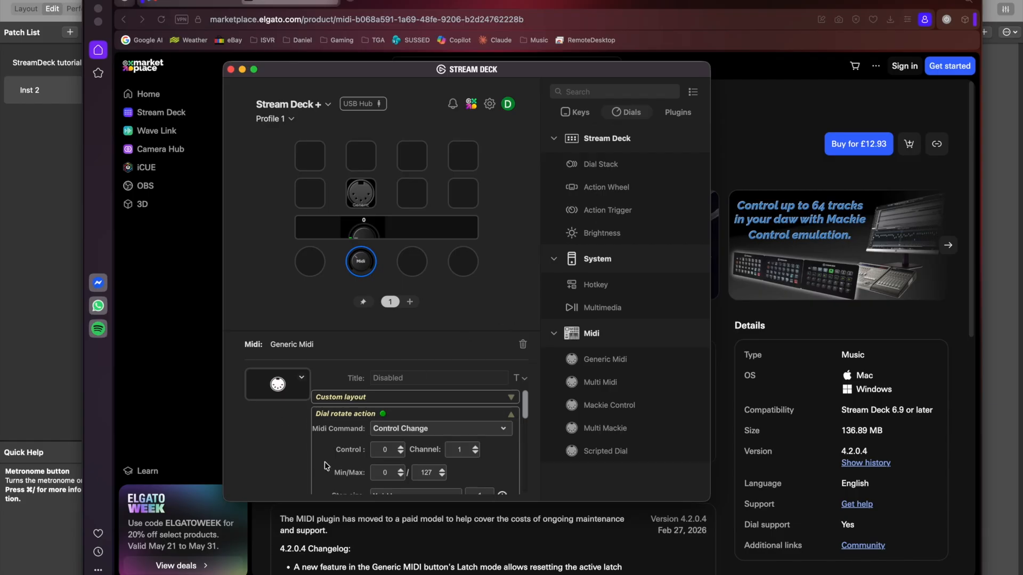
pyautogui.scroll(-3, 327, 467)
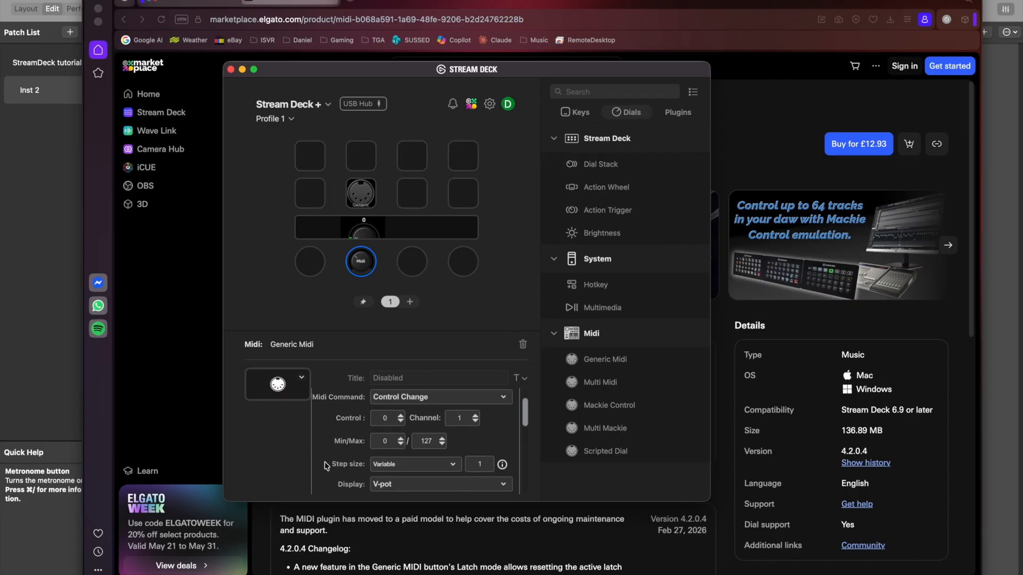
pyautogui.click(401, 414)
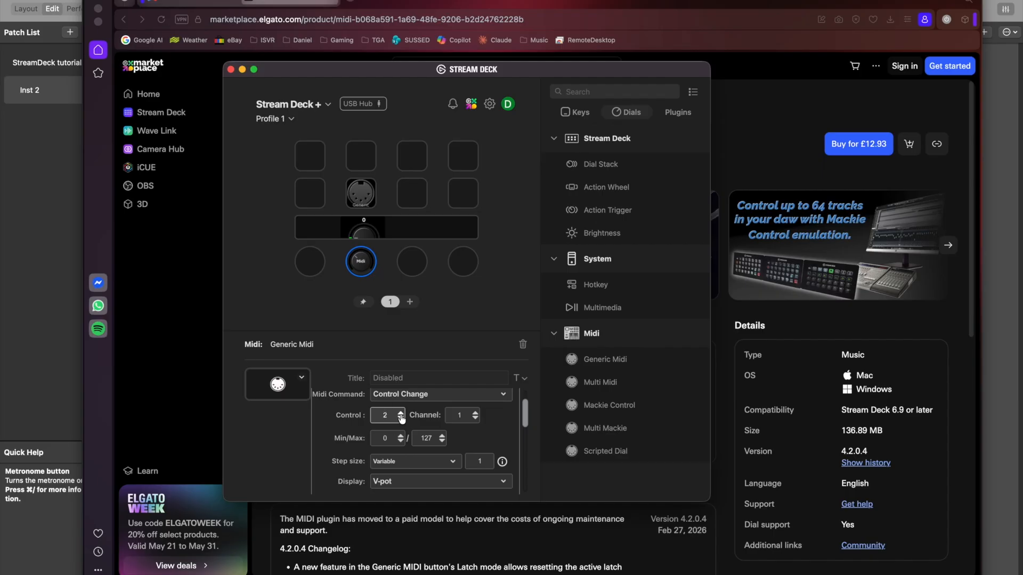
pyautogui.click(402, 414)
pyautogui.click(402, 414)
pyautogui.click(401, 414)
pyautogui.click(401, 415)
pyautogui.click(402, 415)
pyautogui.click(401, 414)
pyautogui.click(401, 413)
pyautogui.click(475, 413)
pyautogui.click(476, 417)
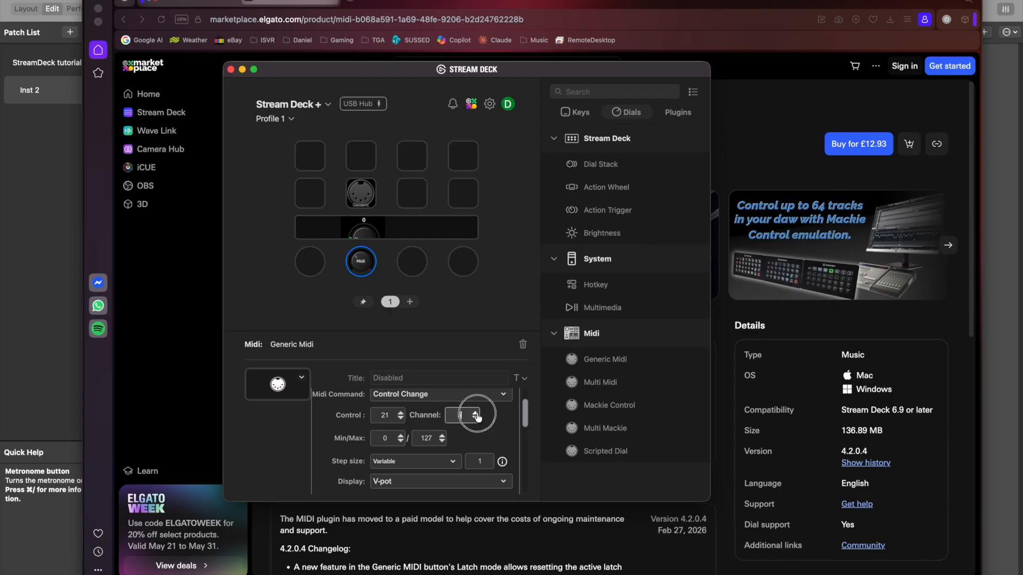
pyautogui.write('0')
# Step: Set the dial's V-pot text to Level and its value display to Logic
pyautogui.scroll(-2, 327, 457)
pyautogui.scroll(-1, 393, 441)
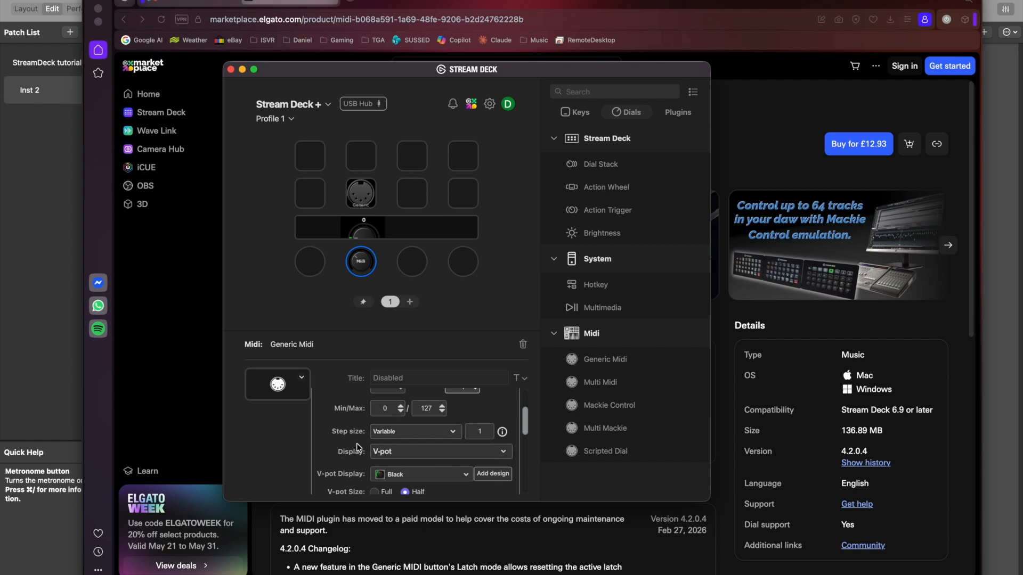
pyautogui.scroll(-6, 337, 451)
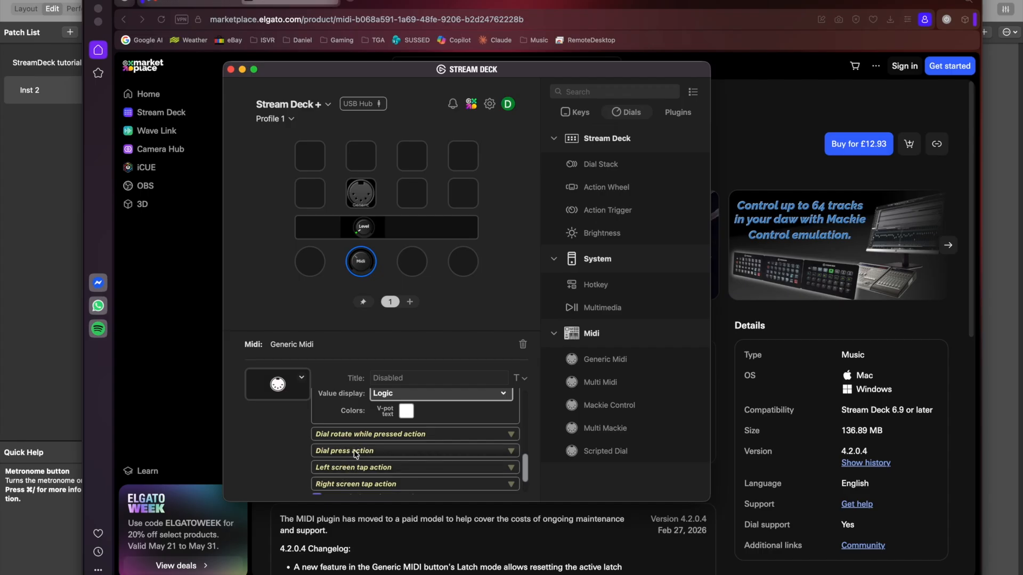
# Step: Set the dial's Midi Out port to IAC Driver Streamdeck to Mainstage and its Midi In port to IAC Driver Mainstage to Streamdeck
pyautogui.scroll(-2, 329, 431)
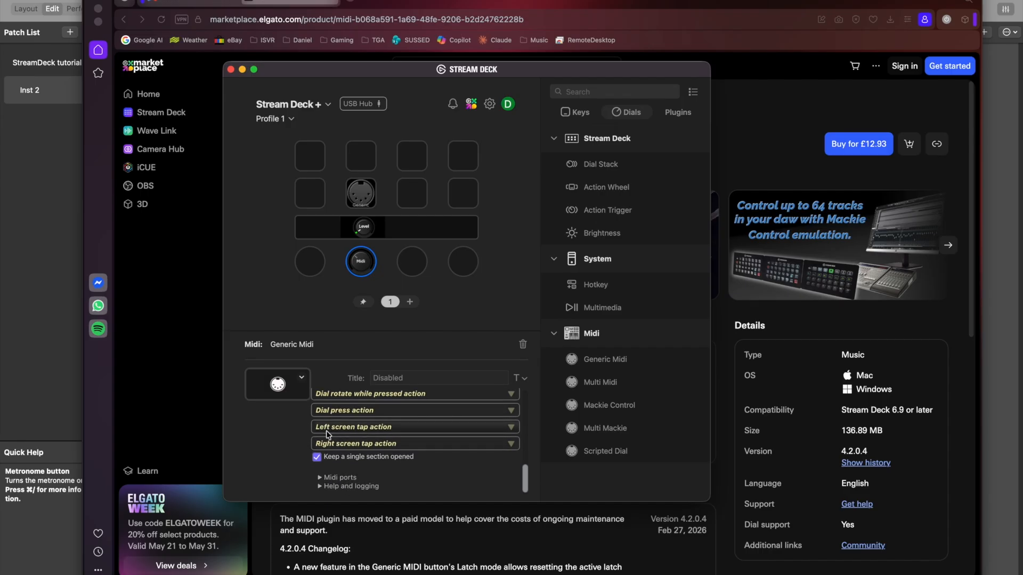
pyautogui.click(327, 479)
pyautogui.scroll(-2, 349, 468)
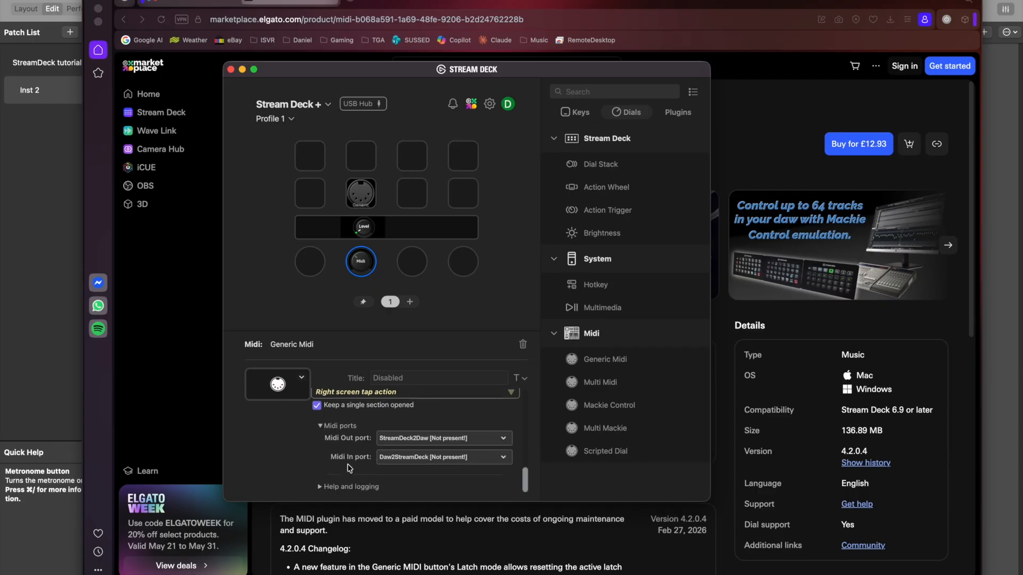
pyautogui.click(396, 441)
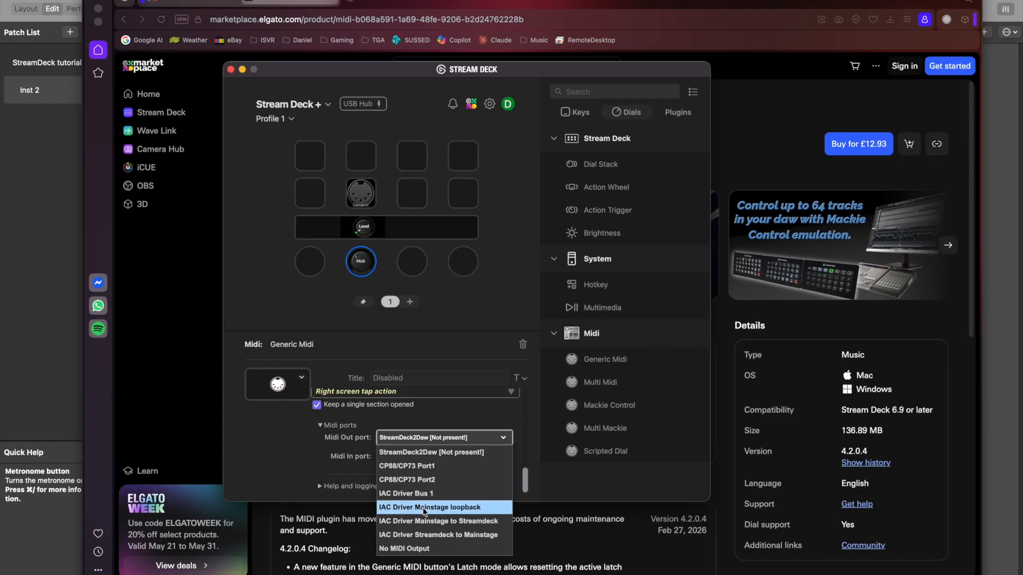
pyautogui.click(446, 537)
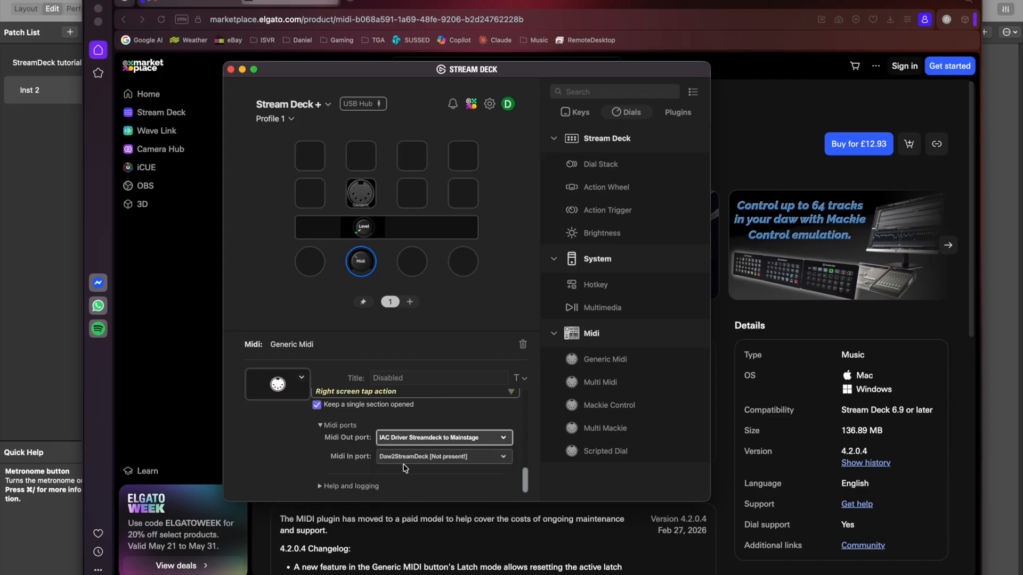
pyautogui.click(411, 457)
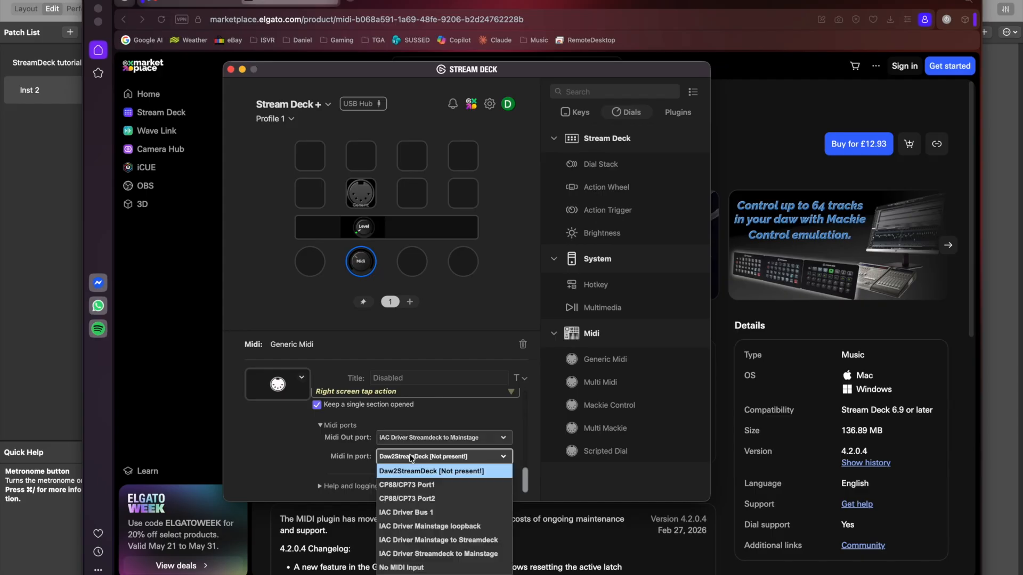
pyautogui.click(429, 540)
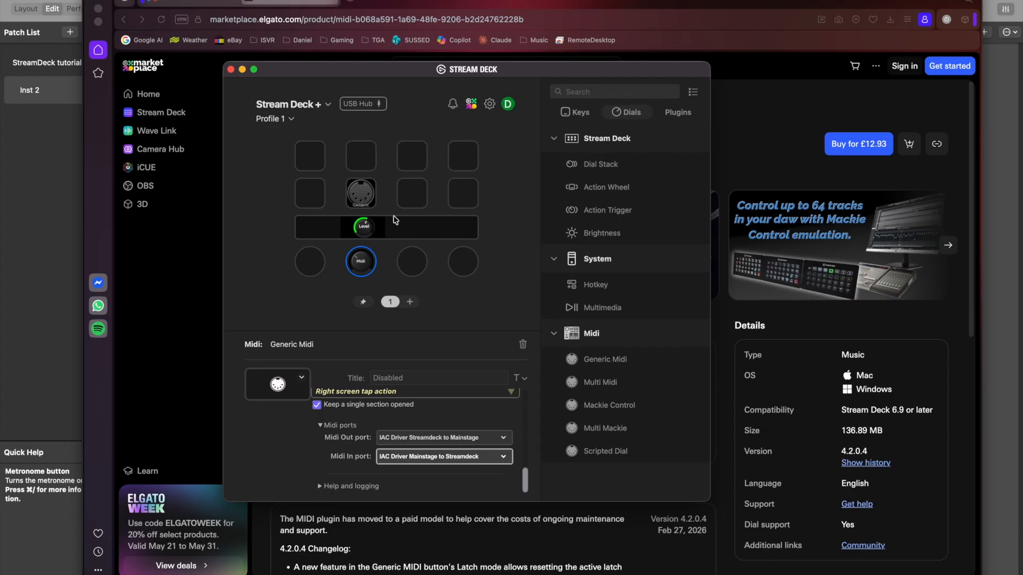
# Step: Set the button type of the Generic Midi key in the lower row to Toggle
pyautogui.click(362, 194)
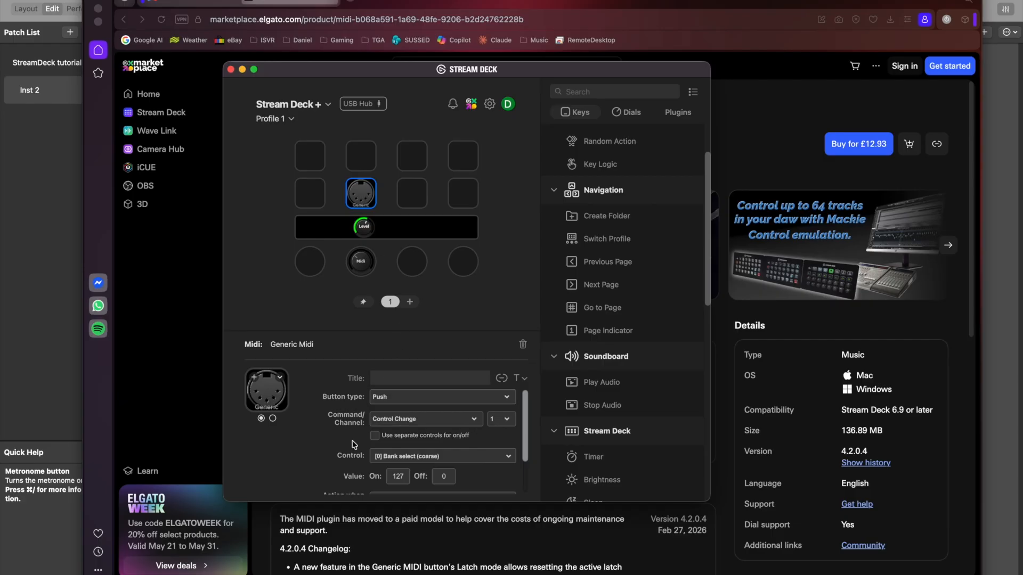
pyautogui.click(401, 397)
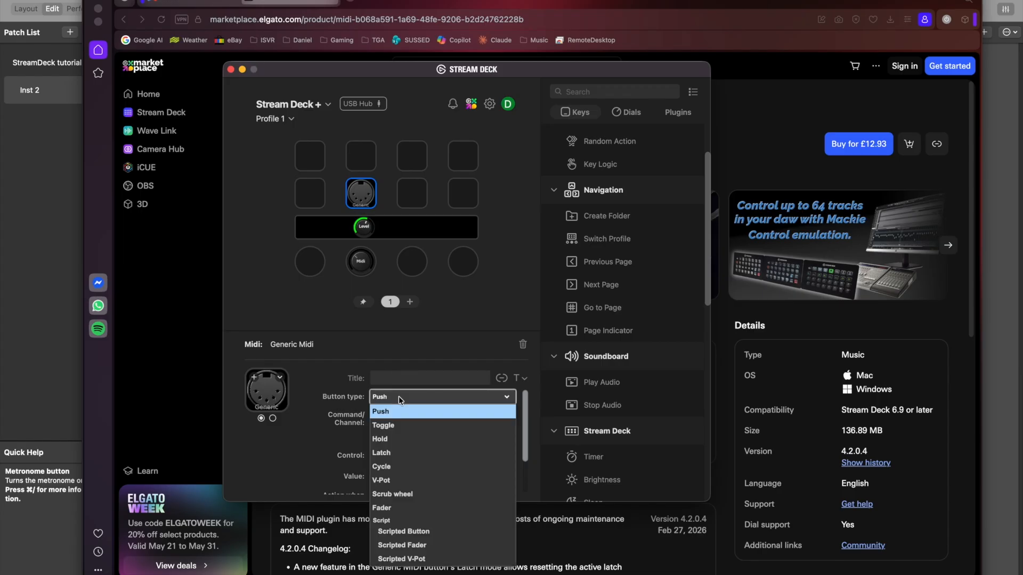
pyautogui.click(395, 427)
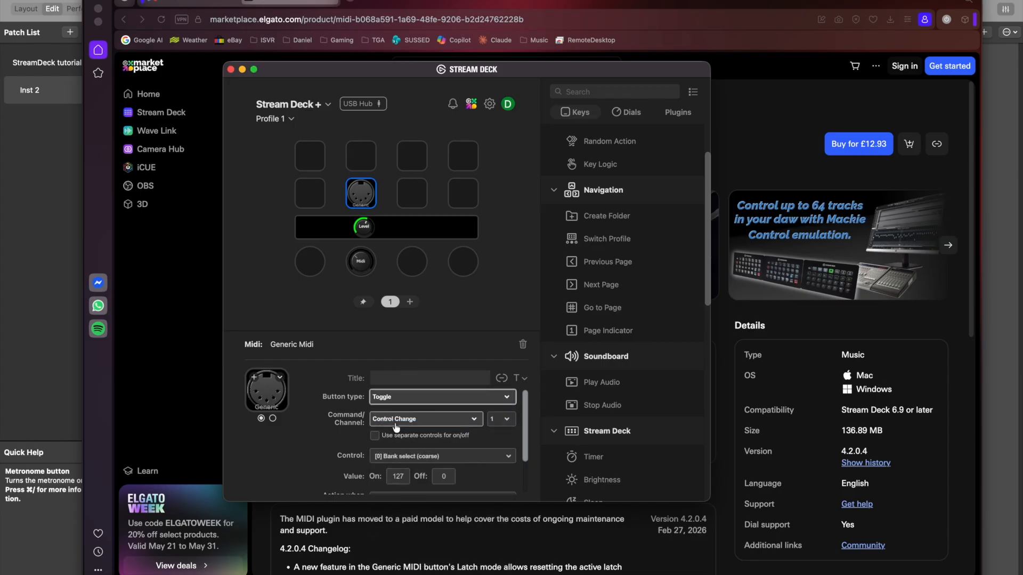
# Step: Set the key's Control Change command to control number 22 on channel 10
pyautogui.scroll(-2, 397, 423)
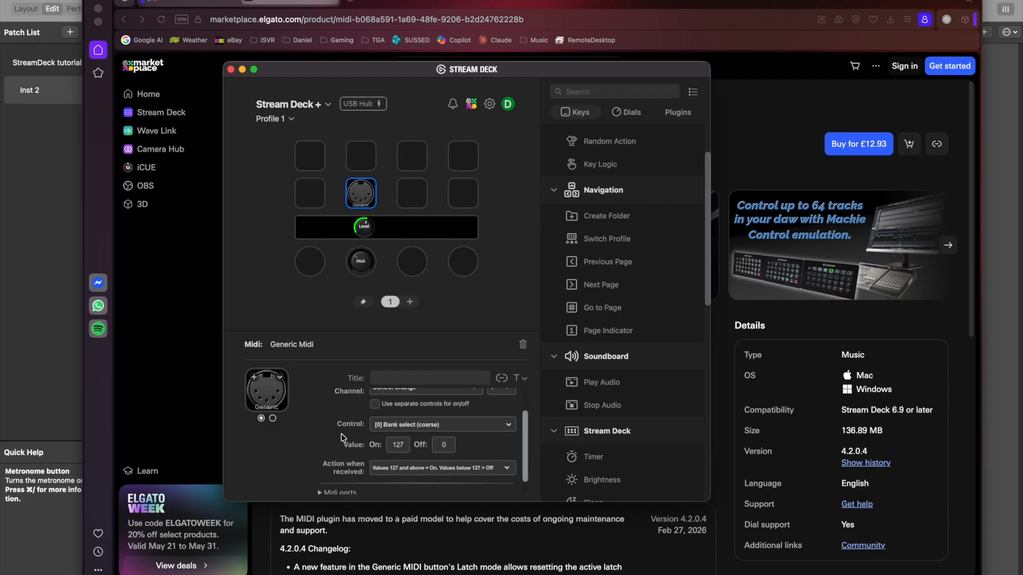
pyautogui.click(401, 417)
pyautogui.scroll(-5, 399, 468)
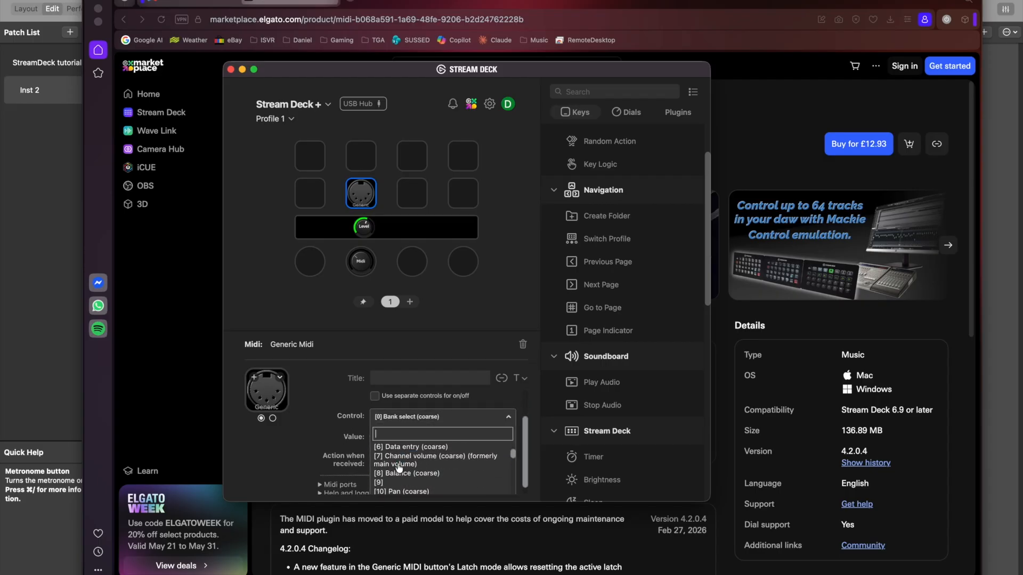
pyautogui.scroll(-5, 399, 468)
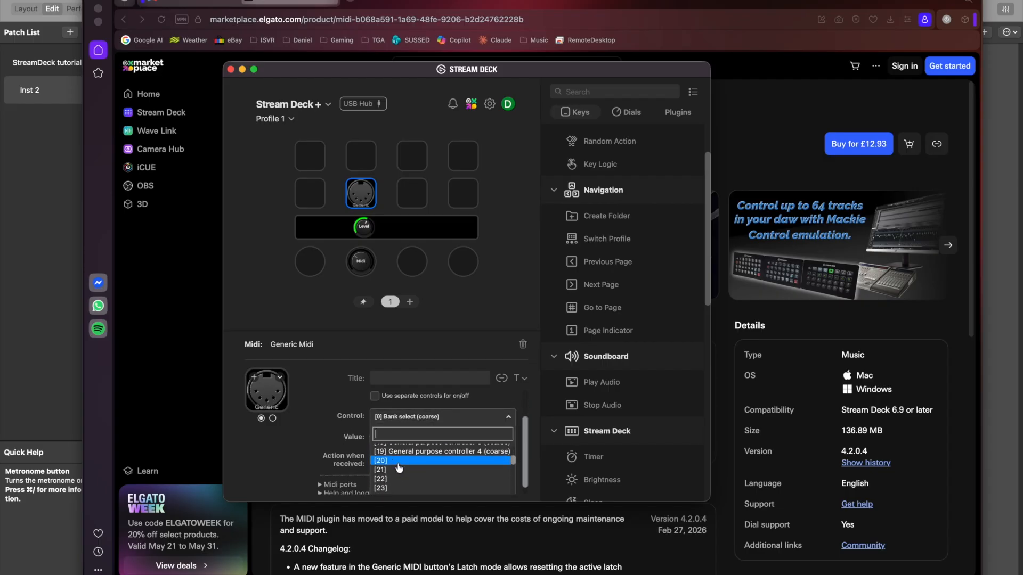
pyautogui.click(393, 480)
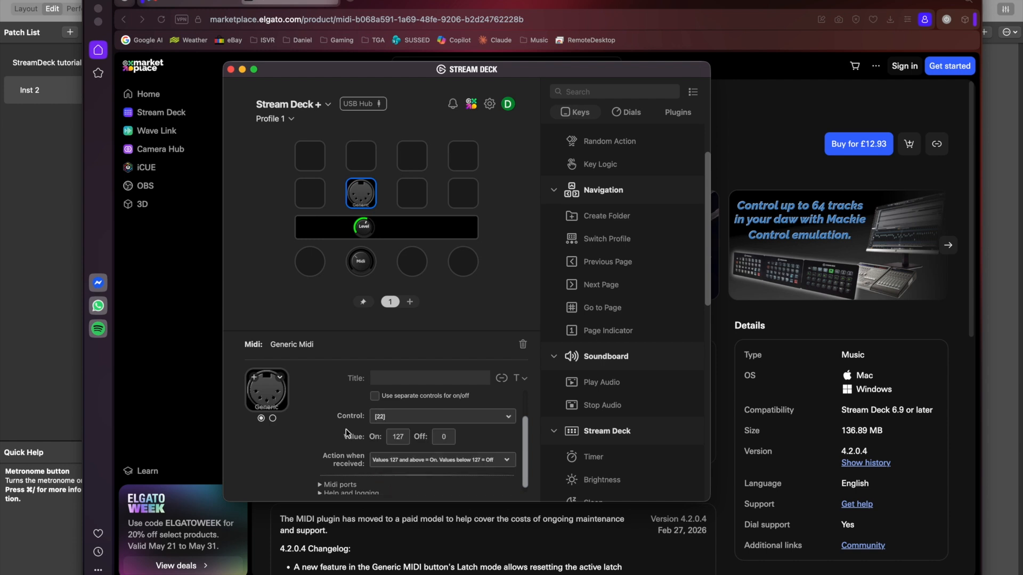
pyautogui.scroll(2, 346, 430)
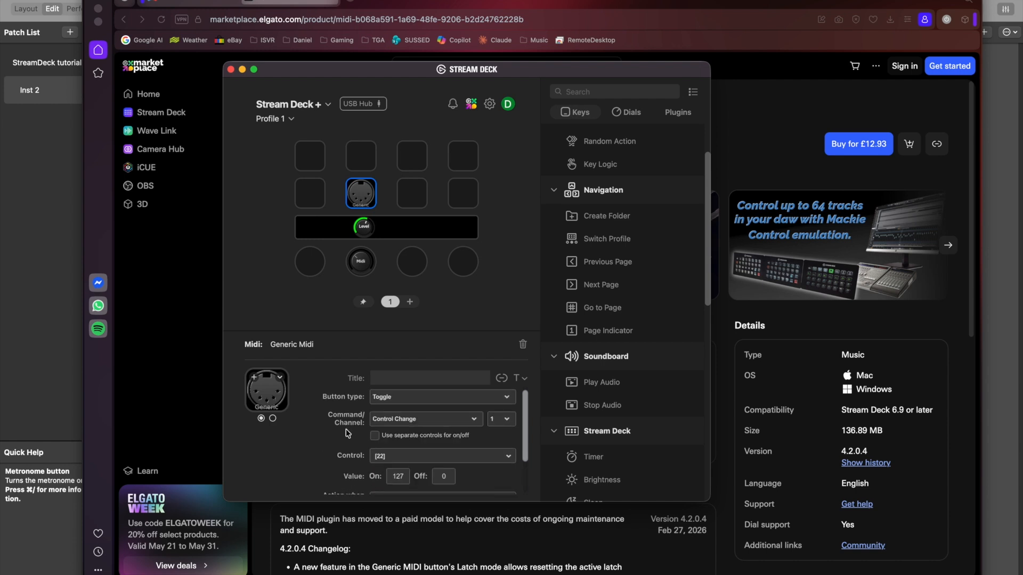
pyautogui.click(501, 419)
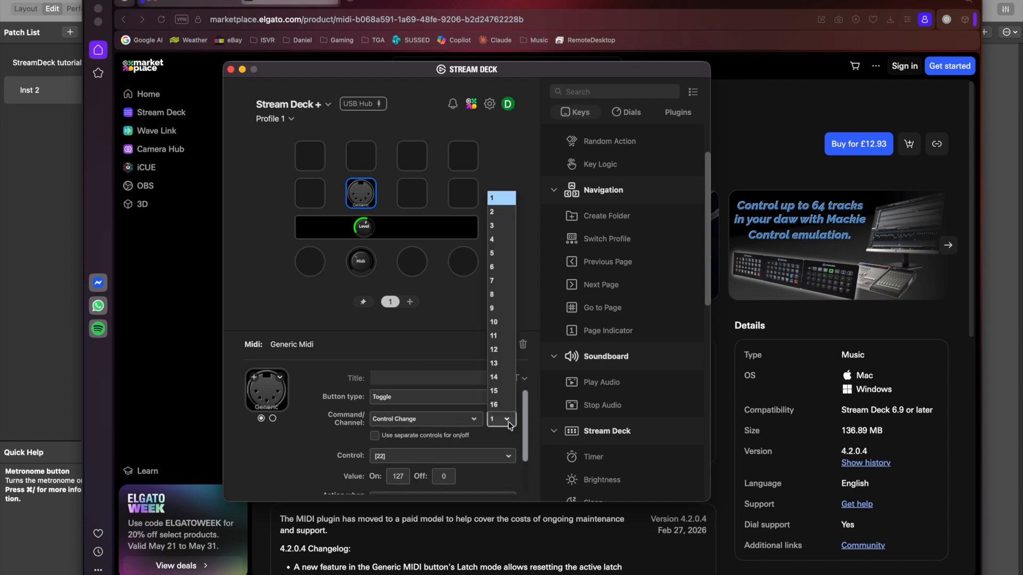
pyautogui.click(502, 322)
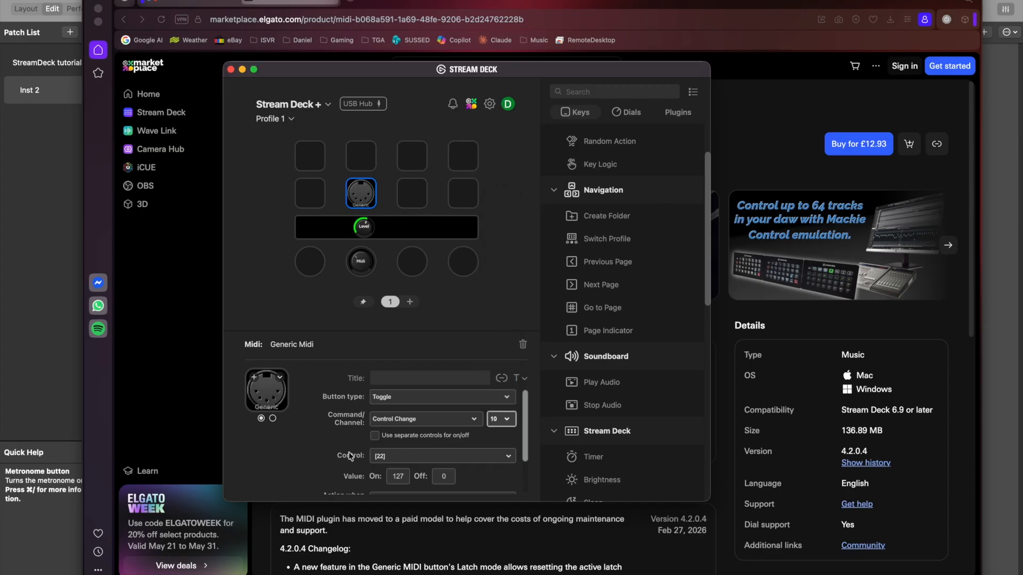
# Step: Set the key's Midi Out port to IAC Driver Streamdeck to Mainstage and its Midi In port to IAC Driver Mainstage to Streamdeck
pyautogui.scroll(-3, 351, 440)
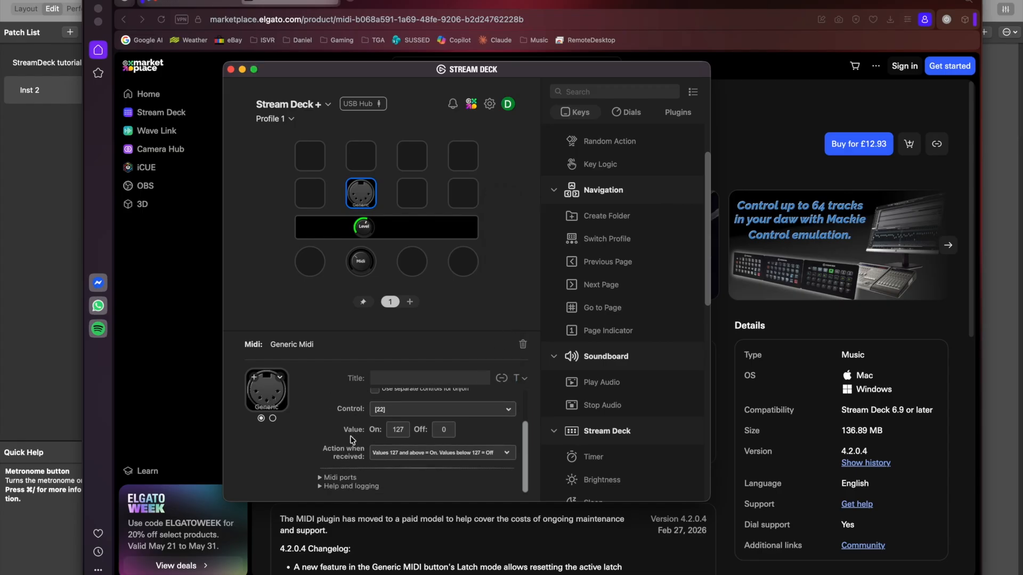
pyautogui.click(321, 478)
pyautogui.scroll(-2, 332, 441)
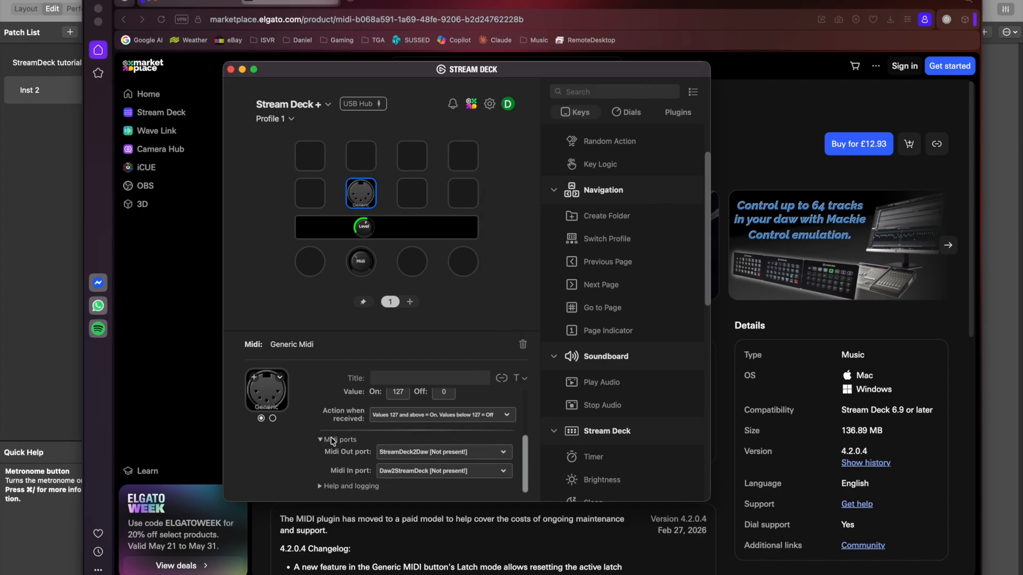
pyautogui.click(423, 453)
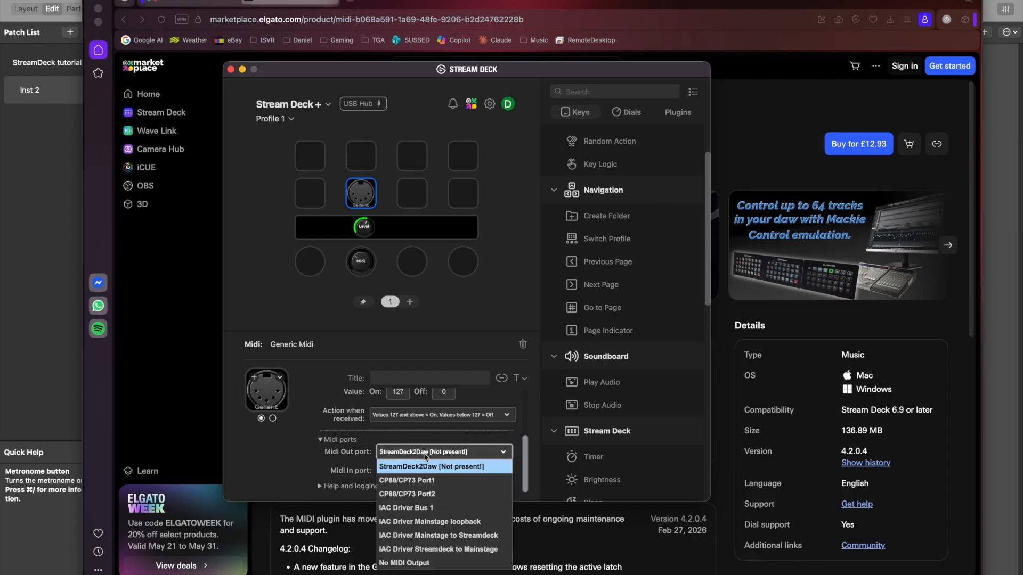
pyautogui.click(425, 536)
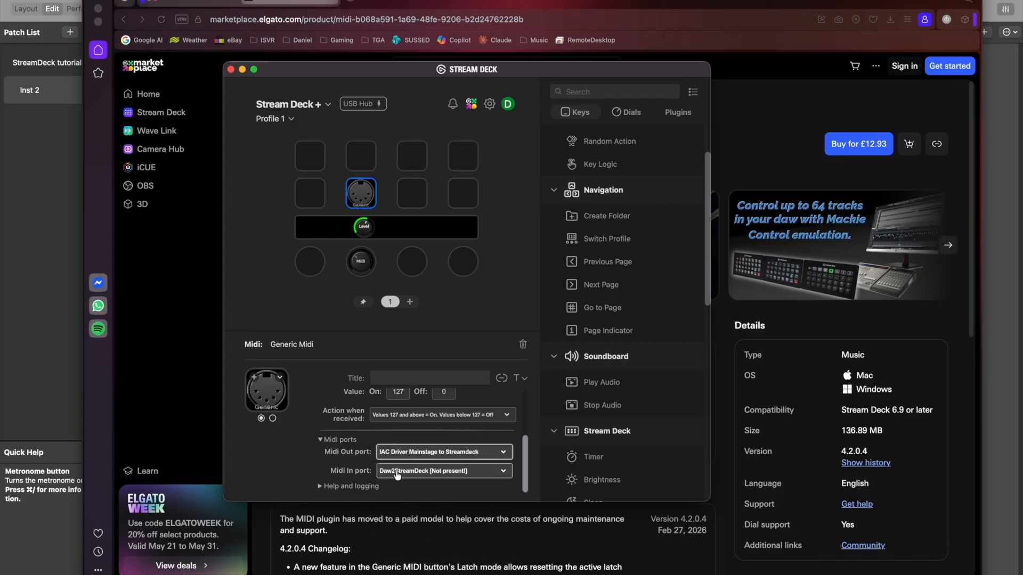
pyautogui.click(407, 452)
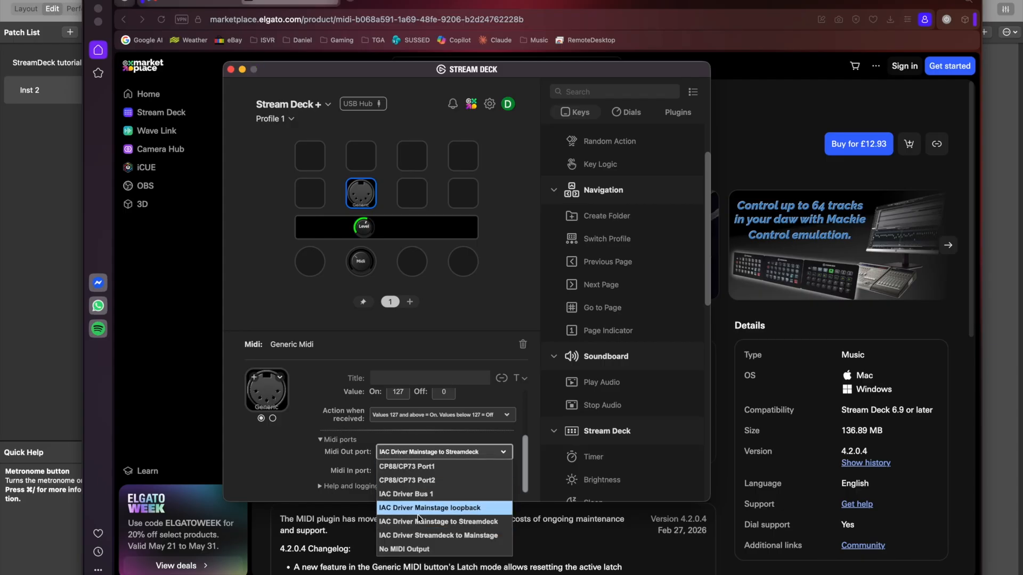
pyautogui.click(421, 542)
pyautogui.click(430, 471)
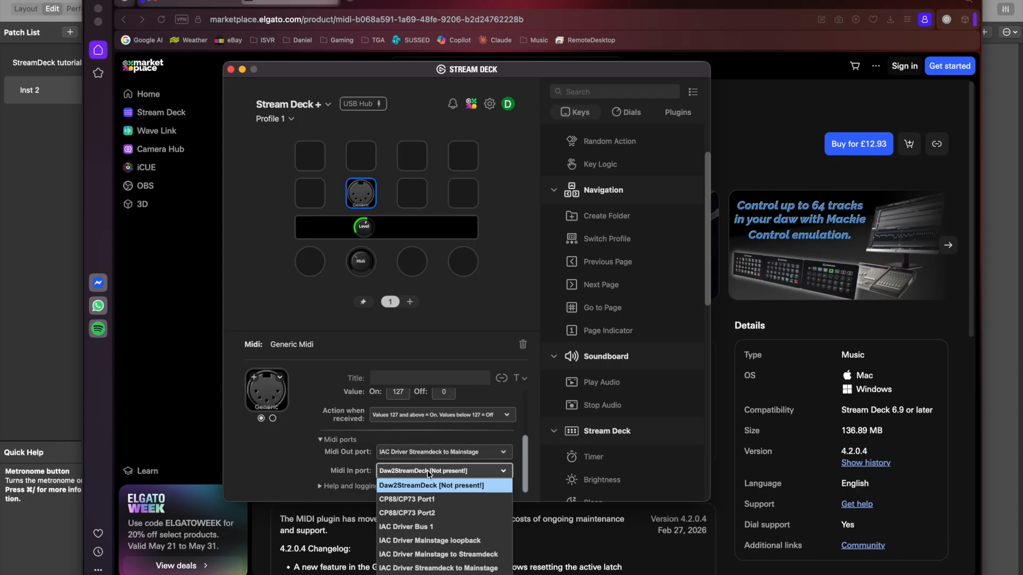
pyautogui.click(426, 558)
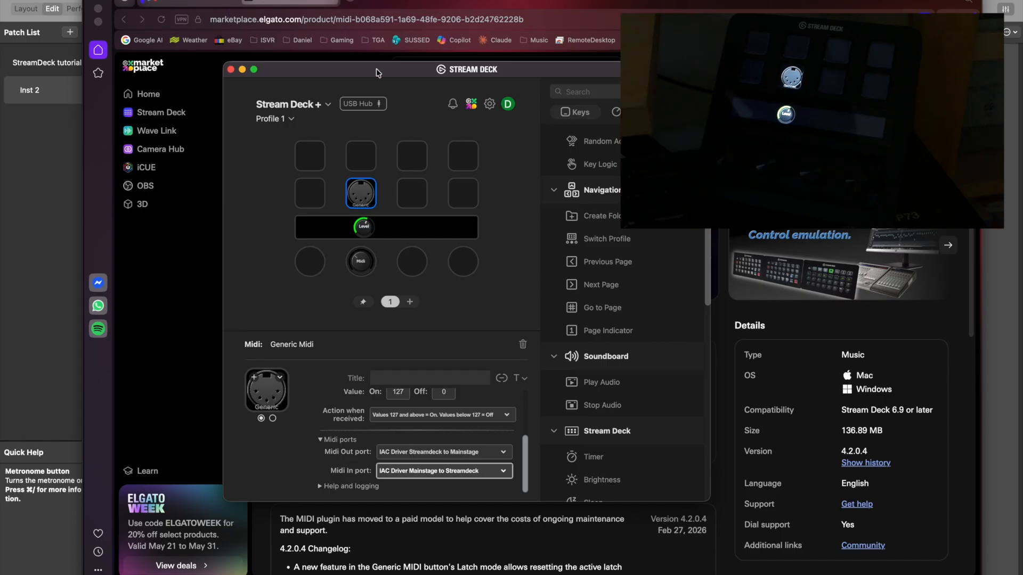
# Step: Switch to MainStage and bring the Stream Deck window back in front of it
pyautogui.press('super+Tab')
pyautogui.press('super+Tab')
pyautogui.press('super+Tab')
pyautogui.press('super+Tab')
pyautogui.press('super+Tab')
pyautogui.press('super+Tab')
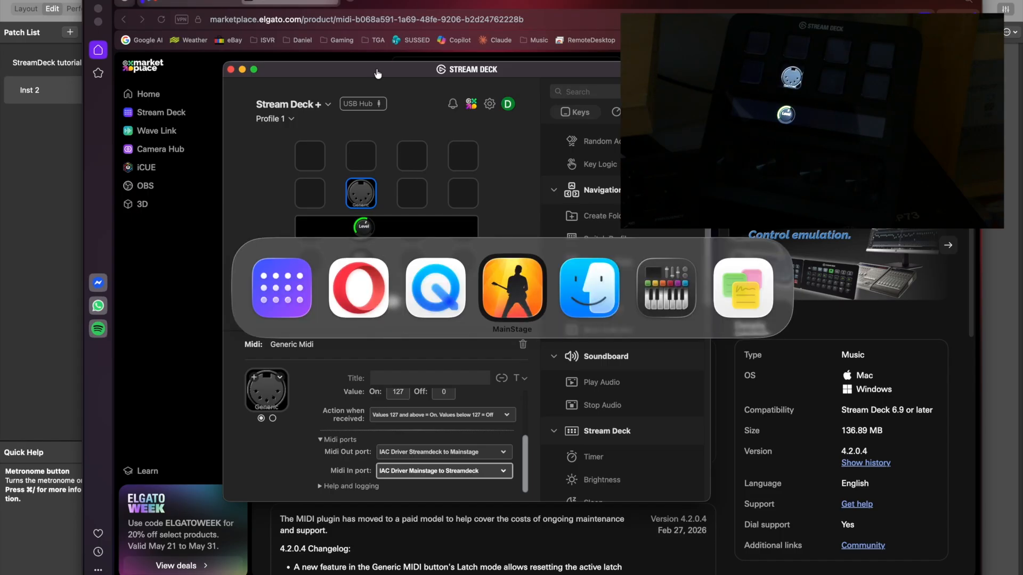
pyautogui.press('super+Tab')
pyautogui.press('super+Tab')
pyautogui.press('super+Tab')
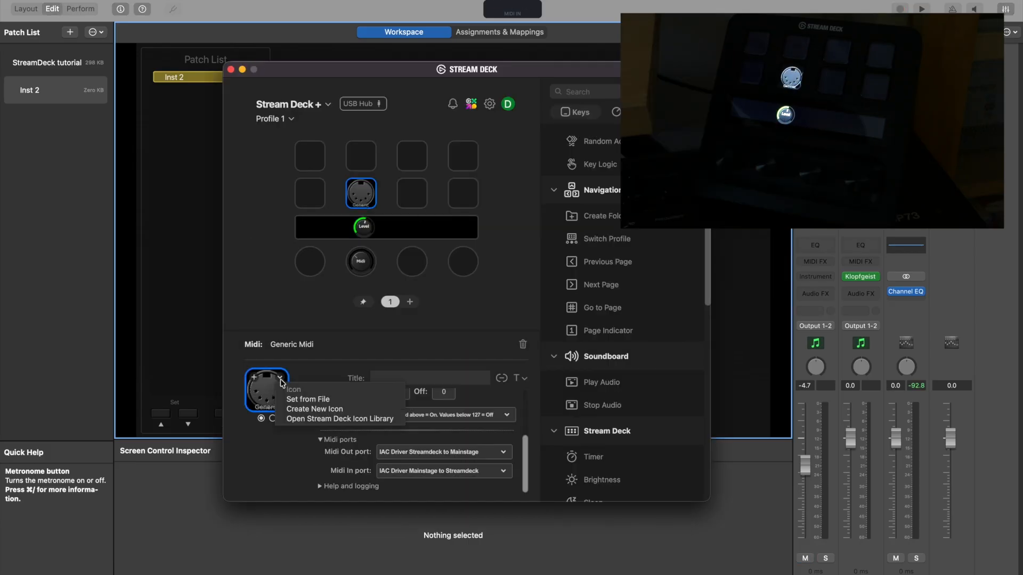
# Step: Assign a green circle icon from the Stream Deck icon library to the key's first state and select its second state
pyautogui.click(288, 419)
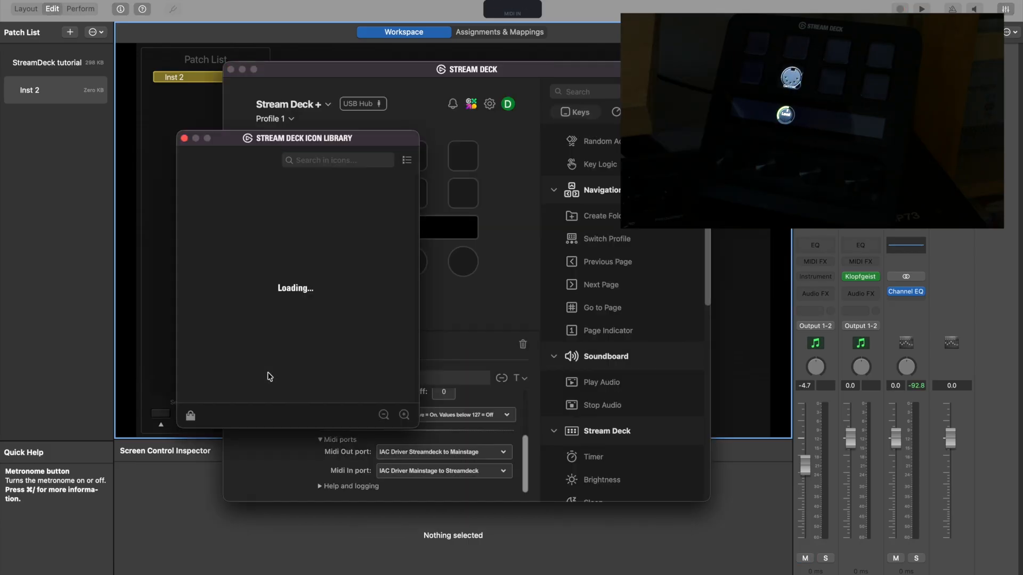
pyautogui.scroll(-5, 247, 331)
pyautogui.click(229, 330)
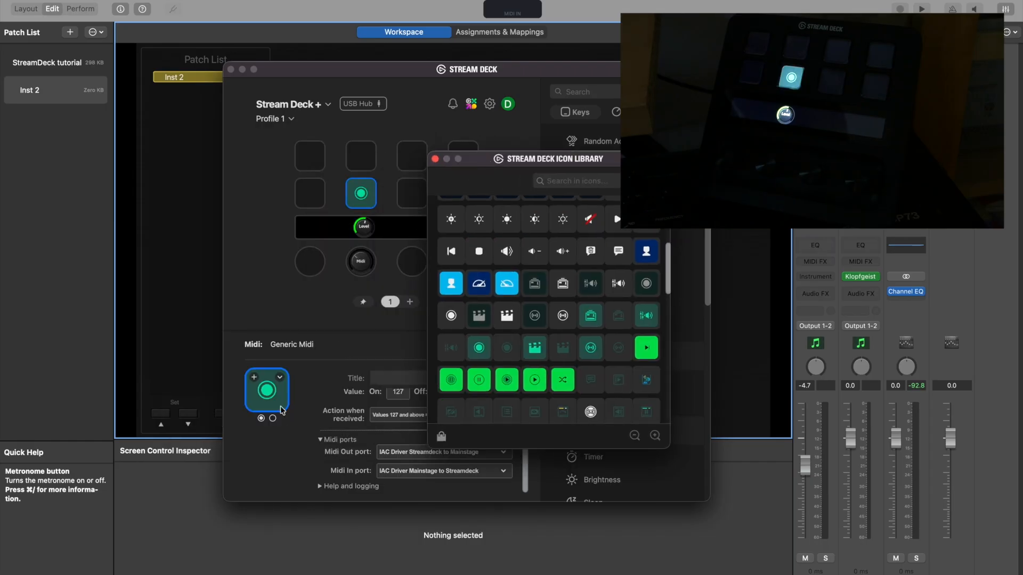
pyautogui.click(274, 419)
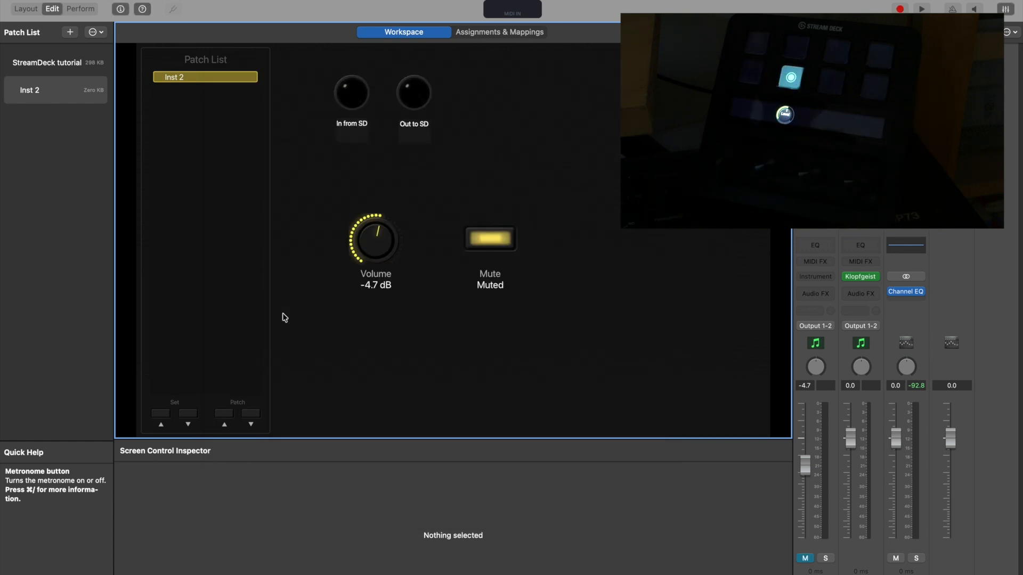
# Step: In the MainStage workspace, turn off Mute and lower the Volume knob to about -11 dB
pyautogui.click(498, 246)
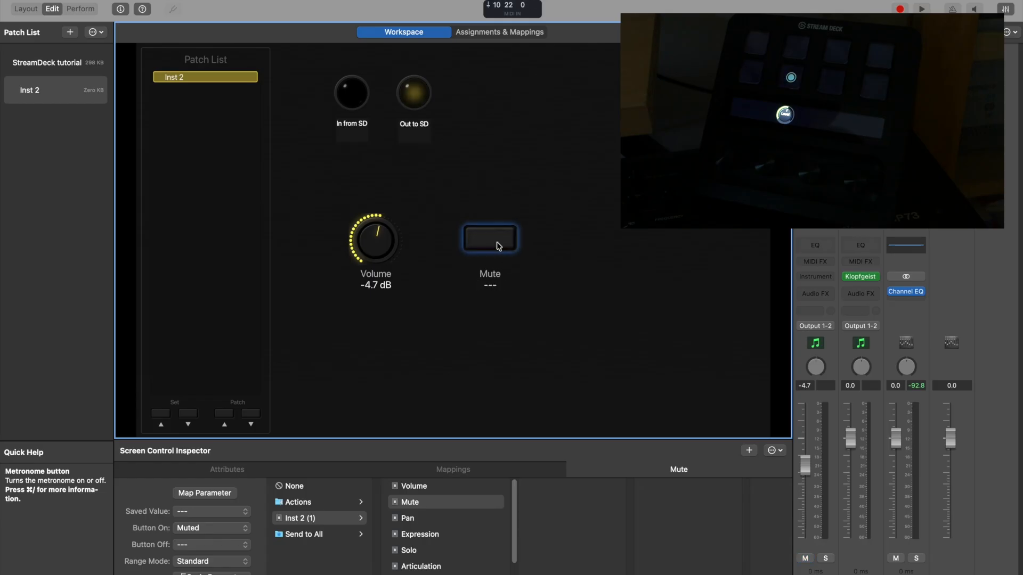
pyautogui.click(380, 240)
pyautogui.moveTo(379, 240); pyautogui.dragTo(381, 263)
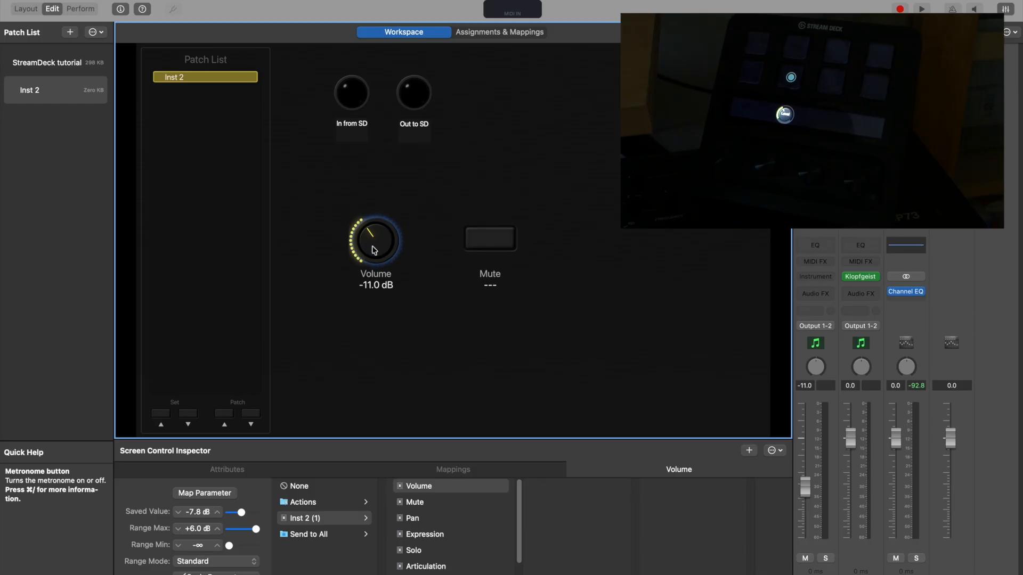
# Step: Duplicate the Inst 2 patch in the concert
pyautogui.click(64, 91)
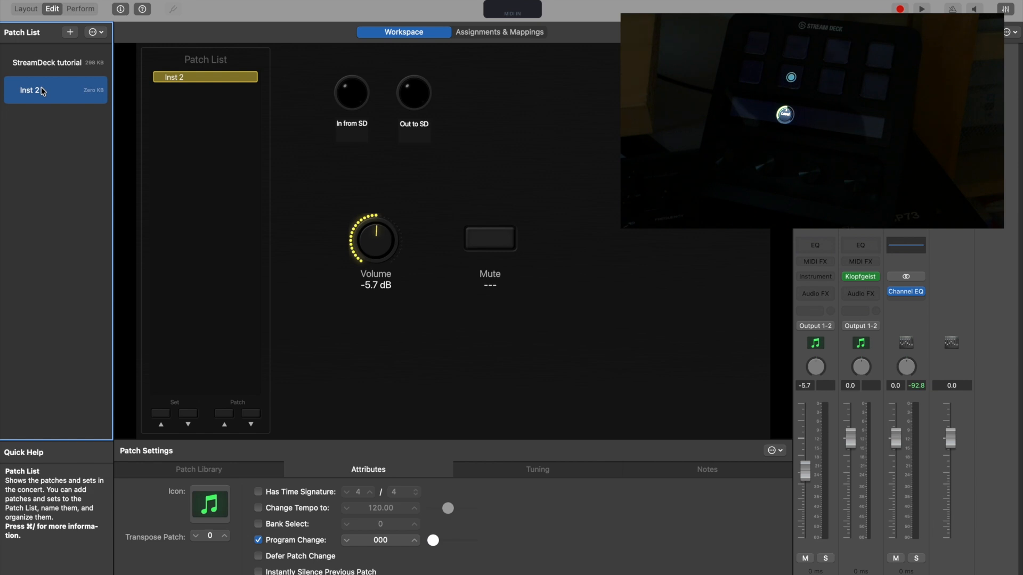
pyautogui.press('super+d')
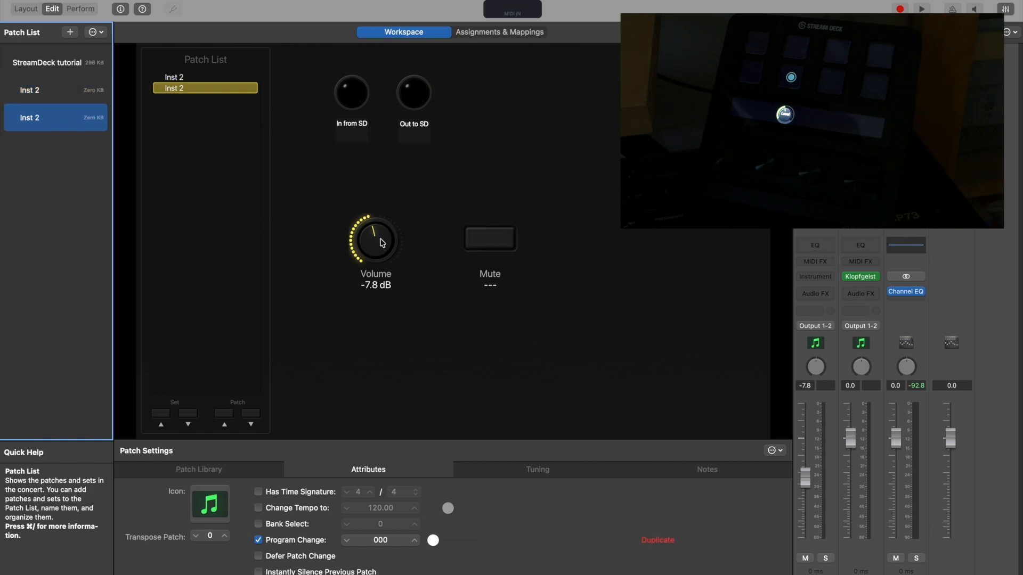
# Step: Try lowering the duplicate patch's Volume to about -16.9 dB and muting it, and recall both patches to test the settings
pyautogui.click(382, 243)
pyautogui.click(376, 265)
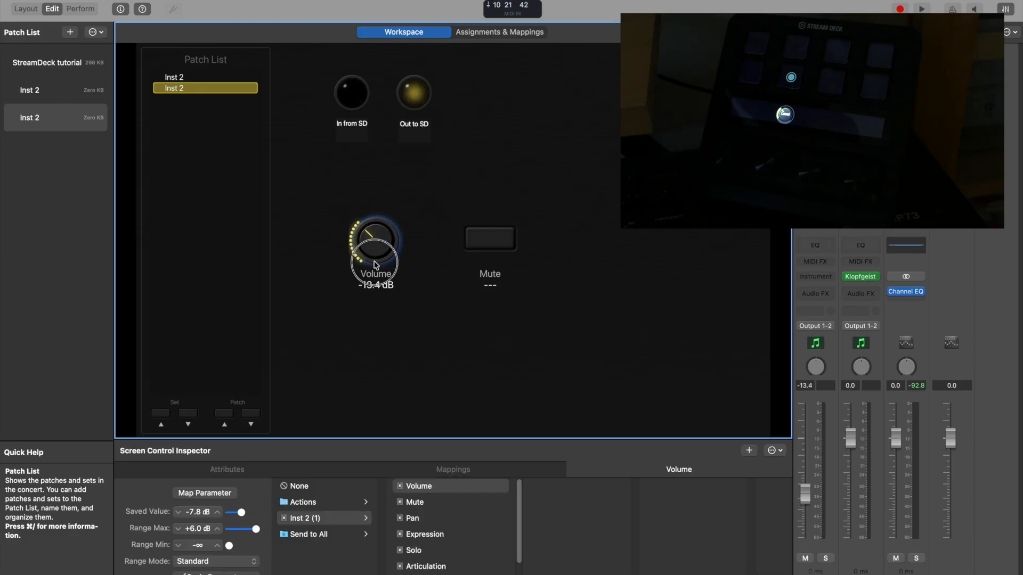
pyautogui.click(491, 248)
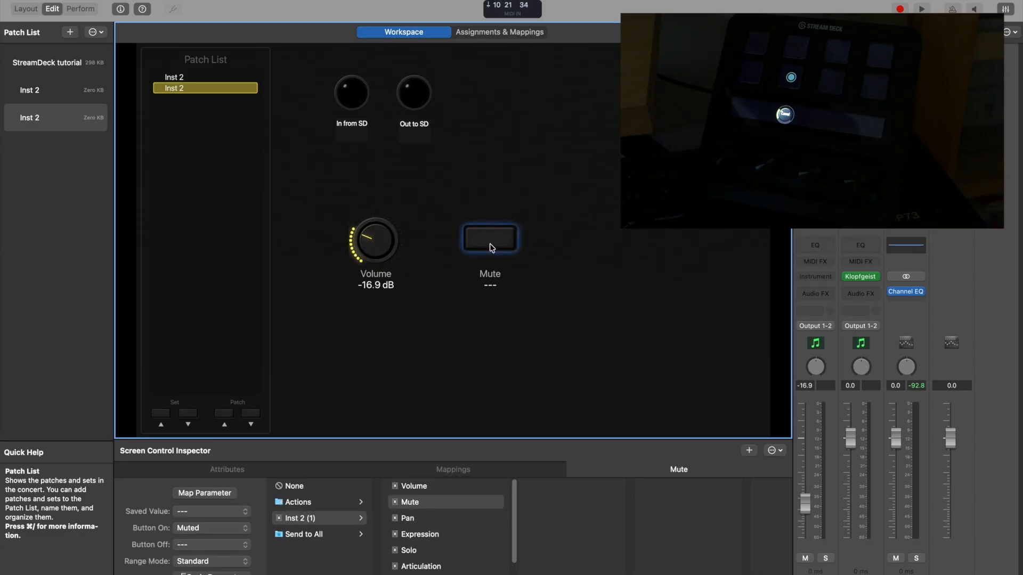
pyautogui.click(34, 90)
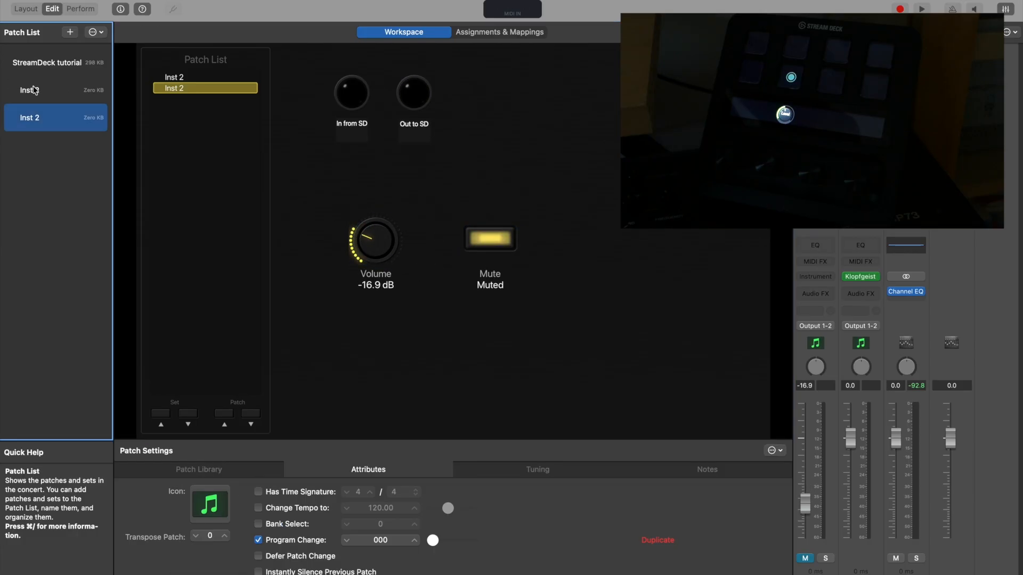
pyautogui.click(47, 122)
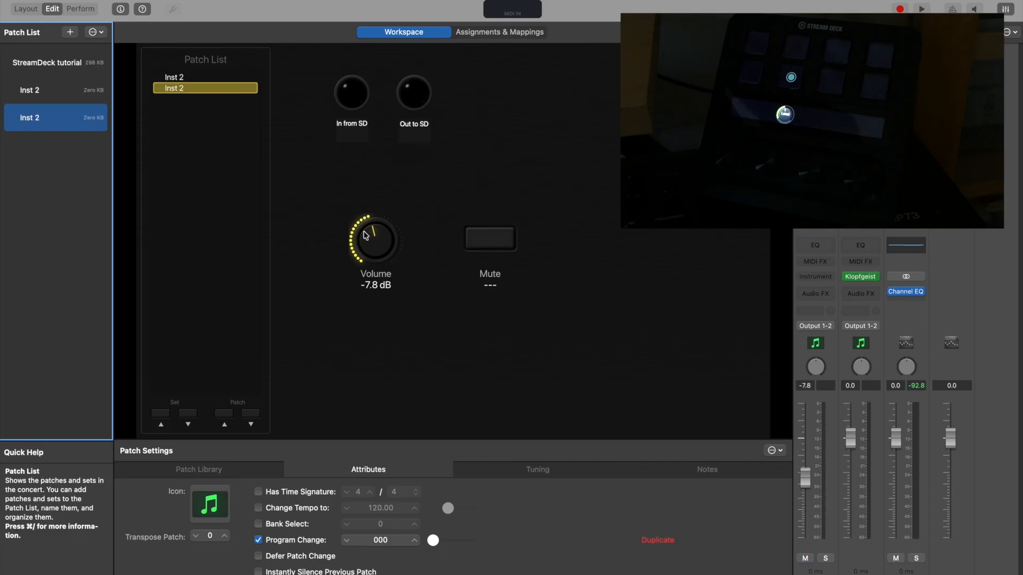
# Step: Lower the second Inst 2 patch's Volume to about -16.9 dB and turn on its Mute
pyautogui.moveTo(366, 236); pyautogui.dragTo(377, 271)
pyautogui.click(496, 246)
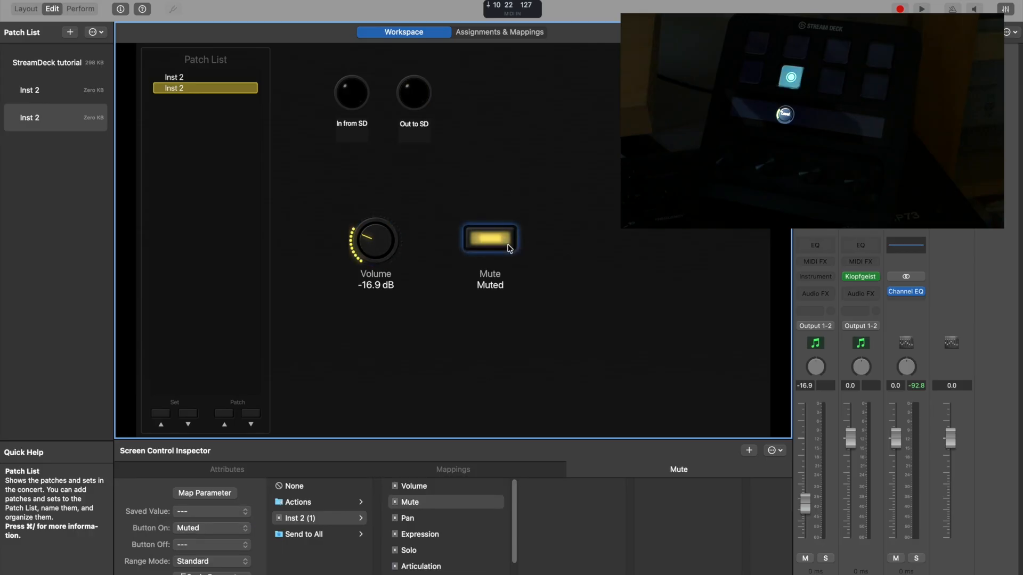
# Step: Alternate between the two Inst 2 patches to check the Volume and Mute feedback on the Stream Deck
pyautogui.click(74, 96)
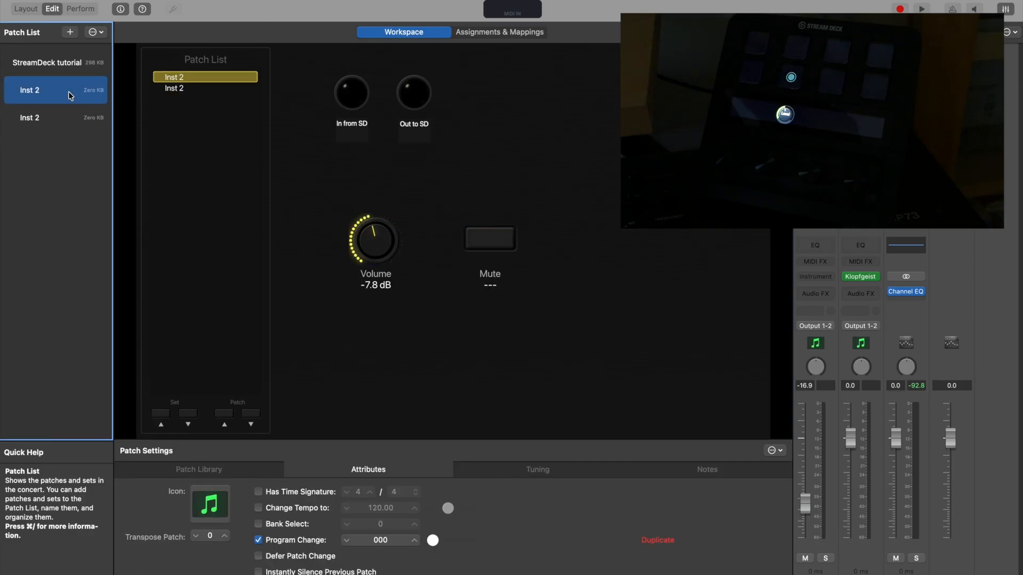
pyautogui.click(62, 126)
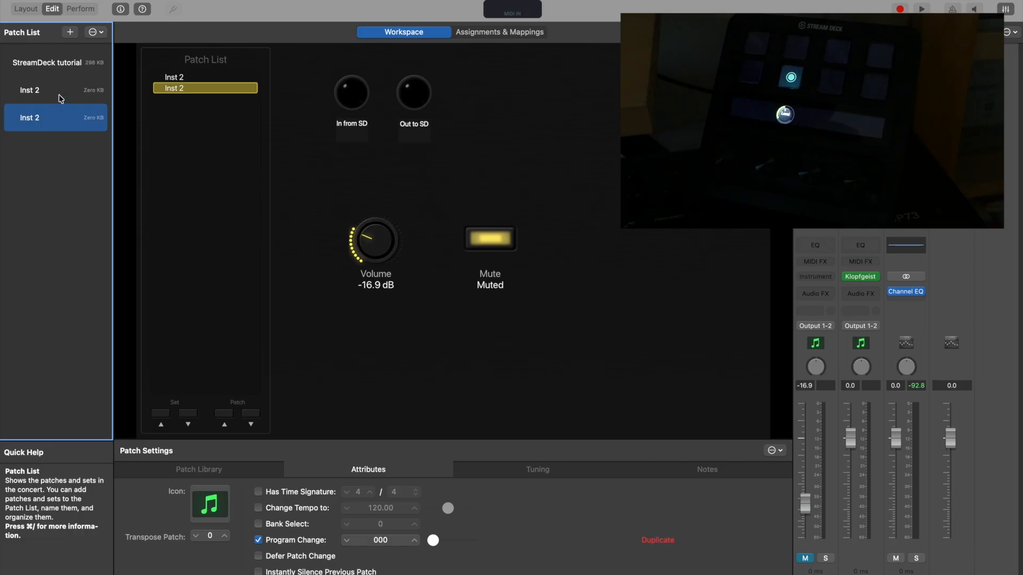
pyautogui.click(62, 96)
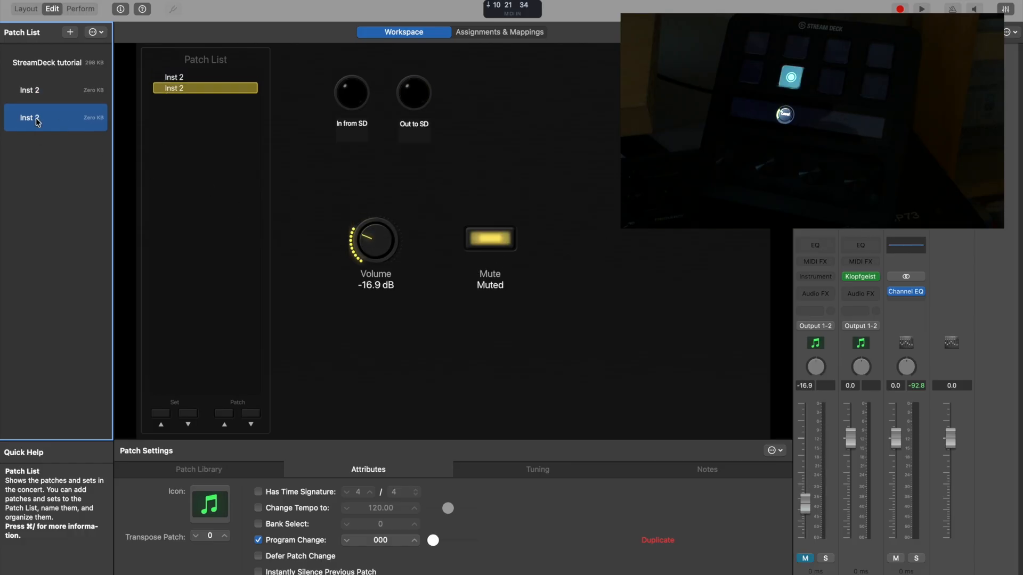
pyautogui.click(46, 96)
pyautogui.click(431, 191)
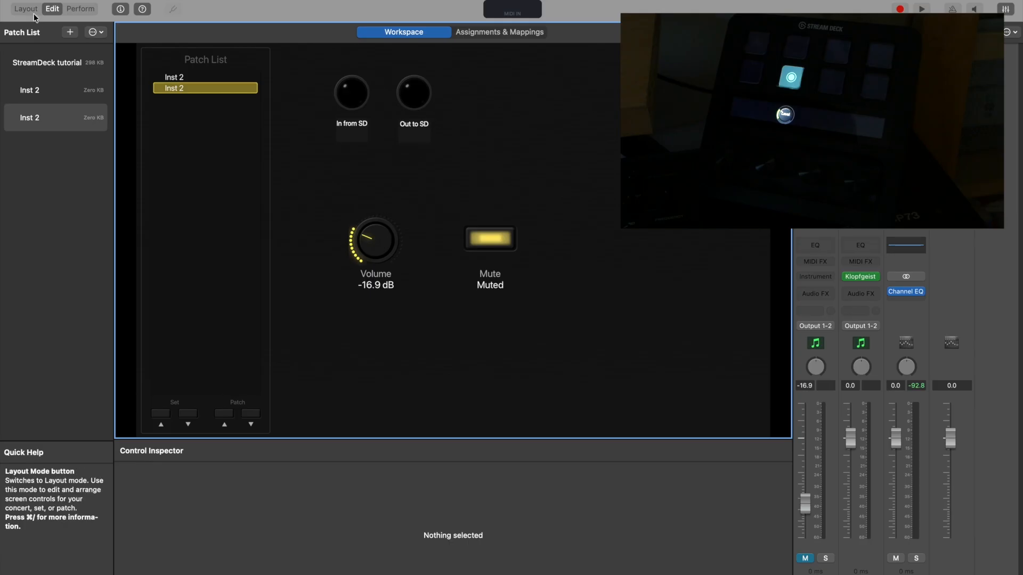
# Step: Switch the concert to Perform mode
pyautogui.click(80, 9)
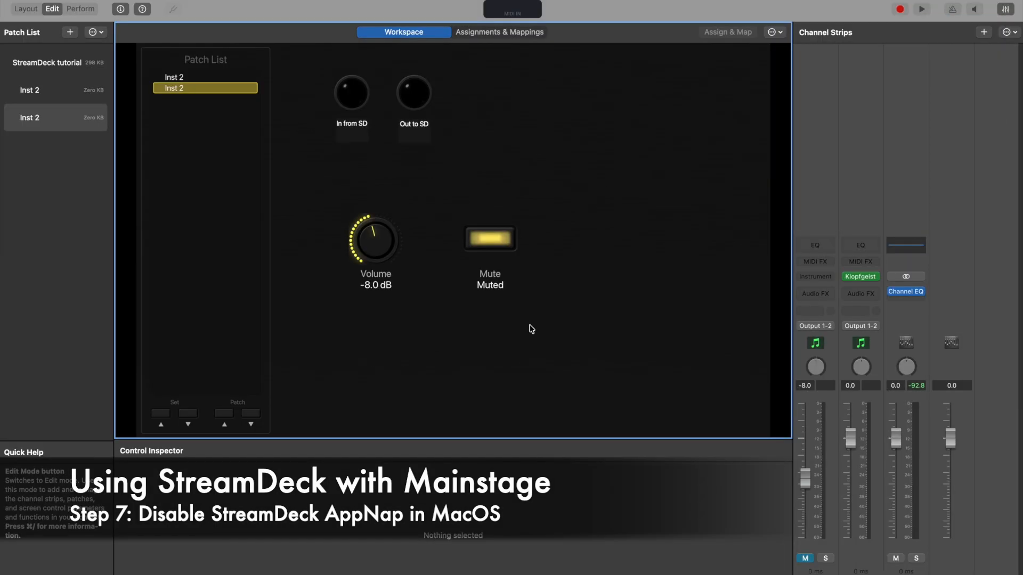
# Step: Search the Mac for terminal.app and open Terminal
pyautogui.press('super+space')
pyautogui.write('terminal.app')
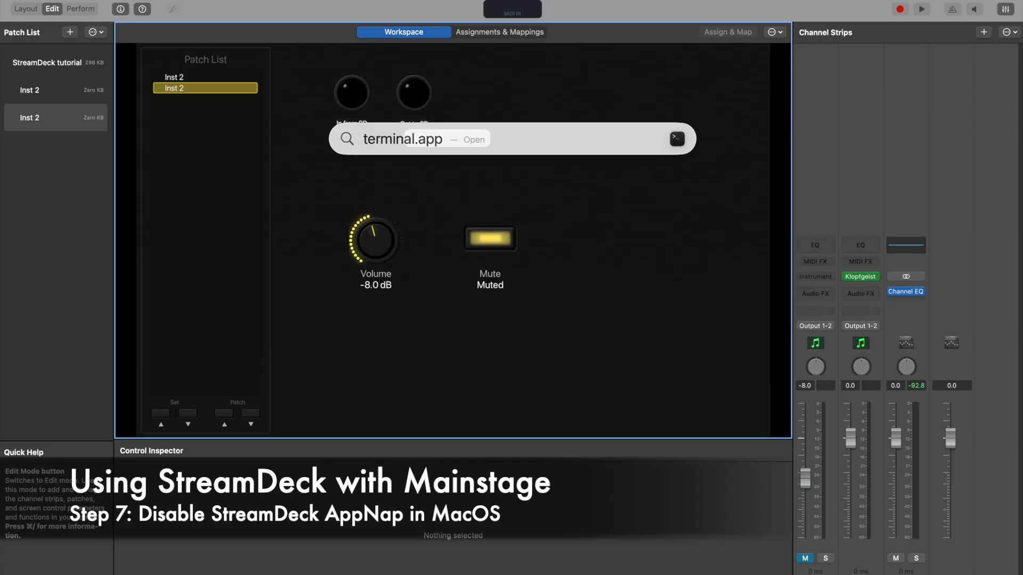
pyautogui.press('Return')
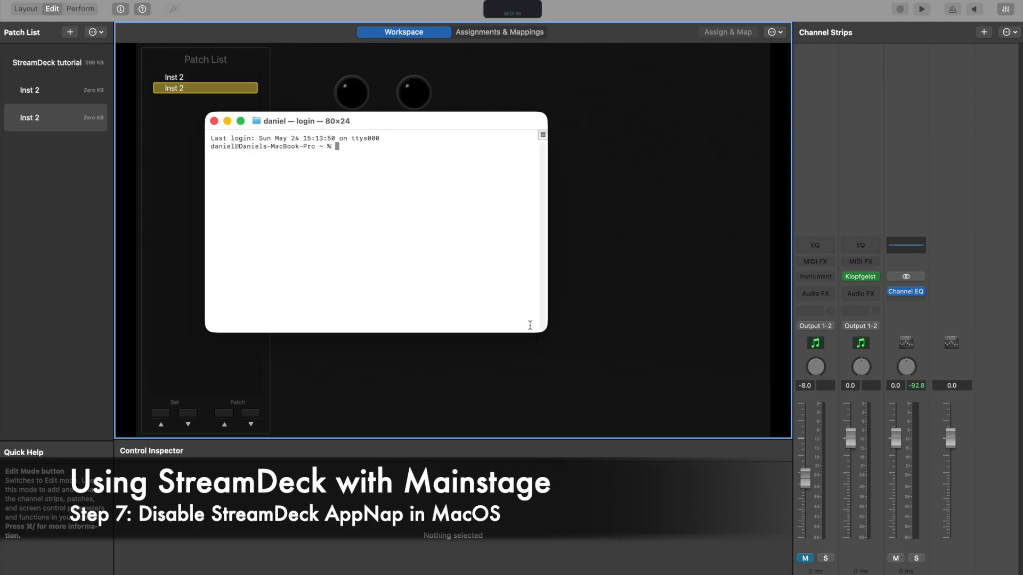
# Step: Switch to the sticky note and copy the command "defaults write com.elgato.StreamDeck NSAppSleepDisabled -bool YES"
pyautogui.press('super+Tab')
pyautogui.press('super+Tab')
pyautogui.press('super+Tab')
pyautogui.press('super+Tab')
pyautogui.press('super+Tab')
pyautogui.press('super+Tab')
pyautogui.press('super+Tab')
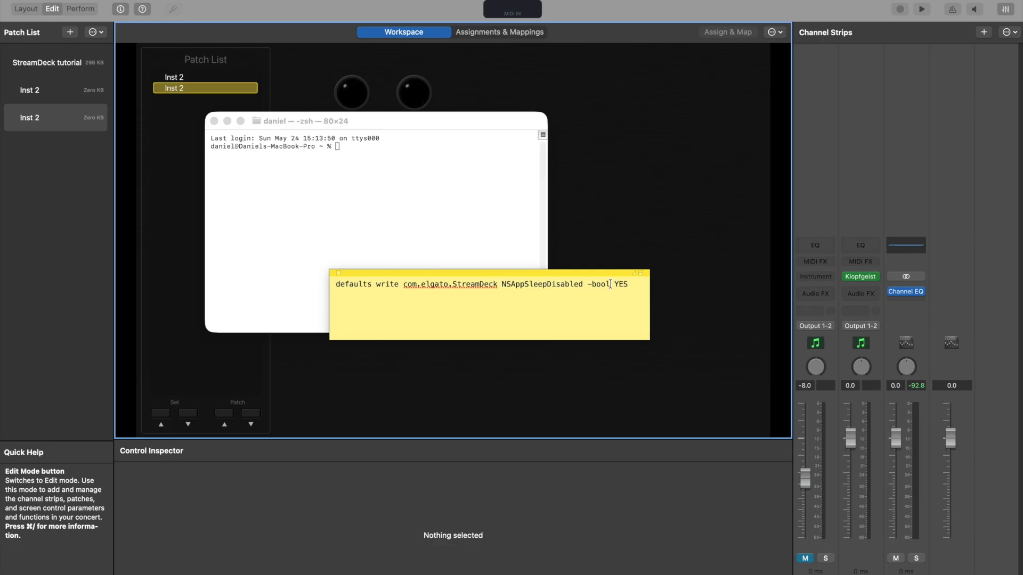
pyautogui.moveTo(631, 283); pyautogui.dragTo(335, 284)
pyautogui.press('super+c')
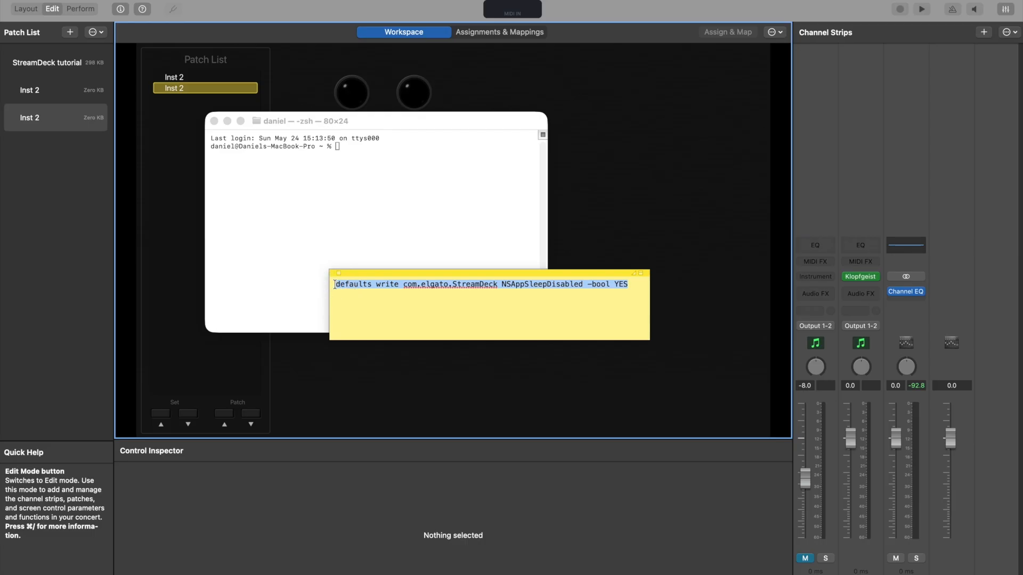
# Step: Paste the copied defaults command into Terminal, widen the window to fit it on one line, run it, and return to MainStage
pyautogui.click(316, 180)
pyautogui.press('super+v')
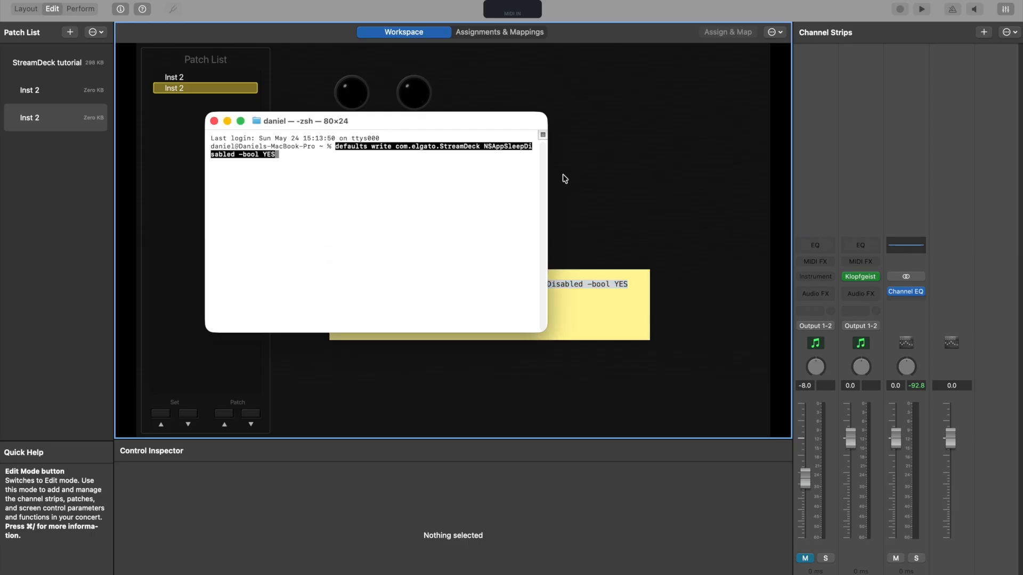
pyautogui.moveTo(548, 174); pyautogui.dragTo(658, 175)
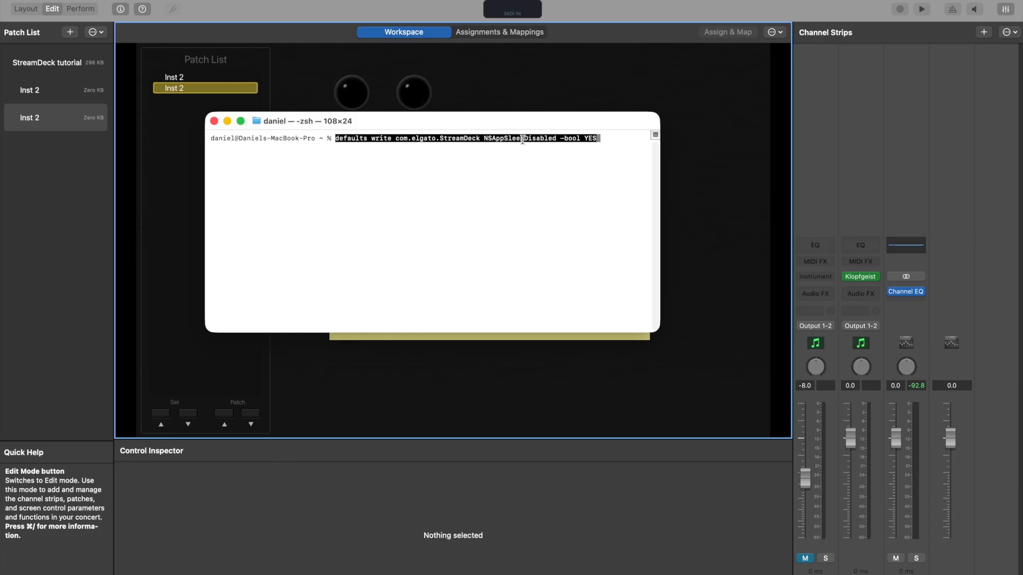
pyautogui.click(605, 138)
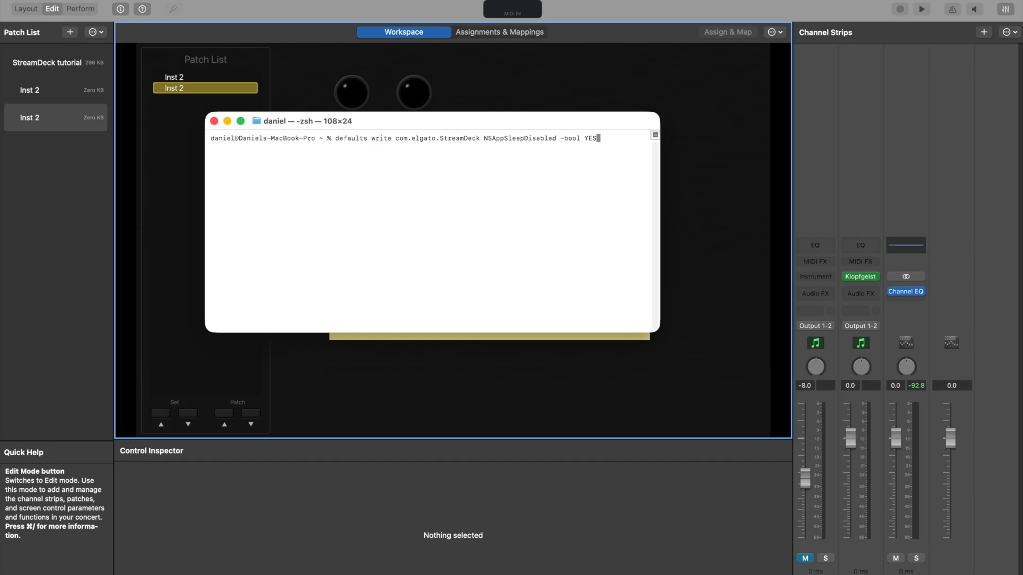
pyautogui.press('Return')
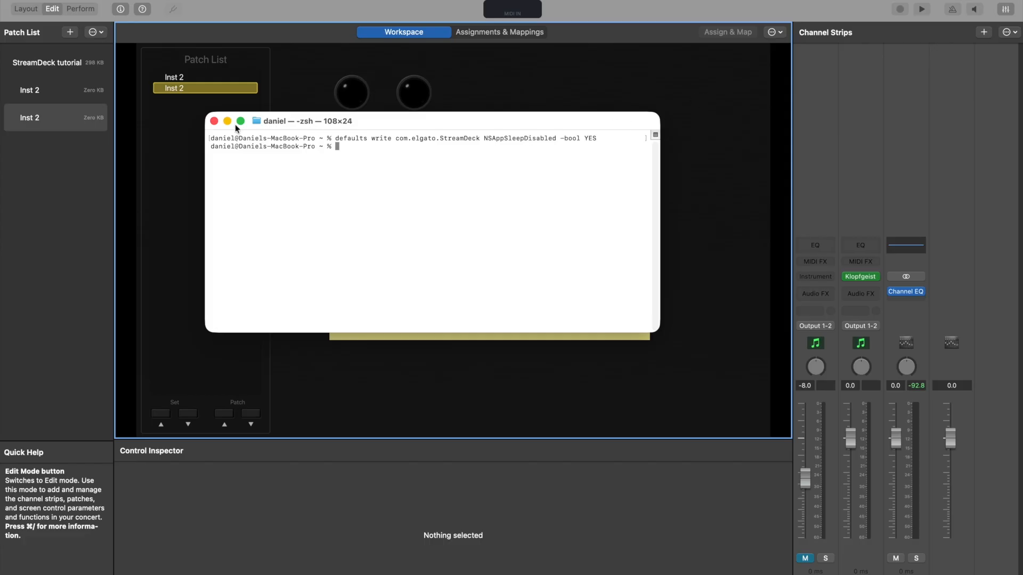
pyautogui.click(465, 82)
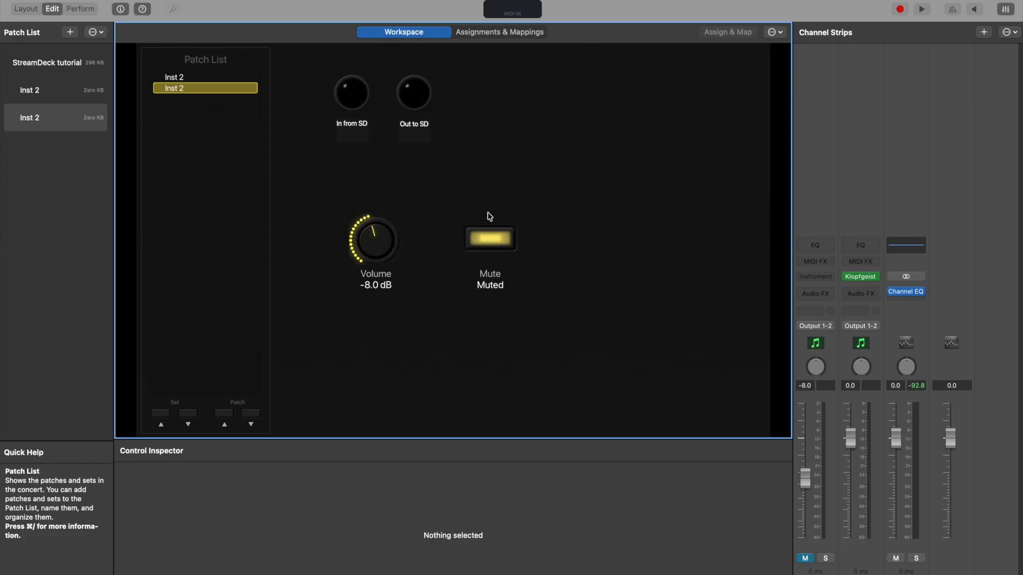